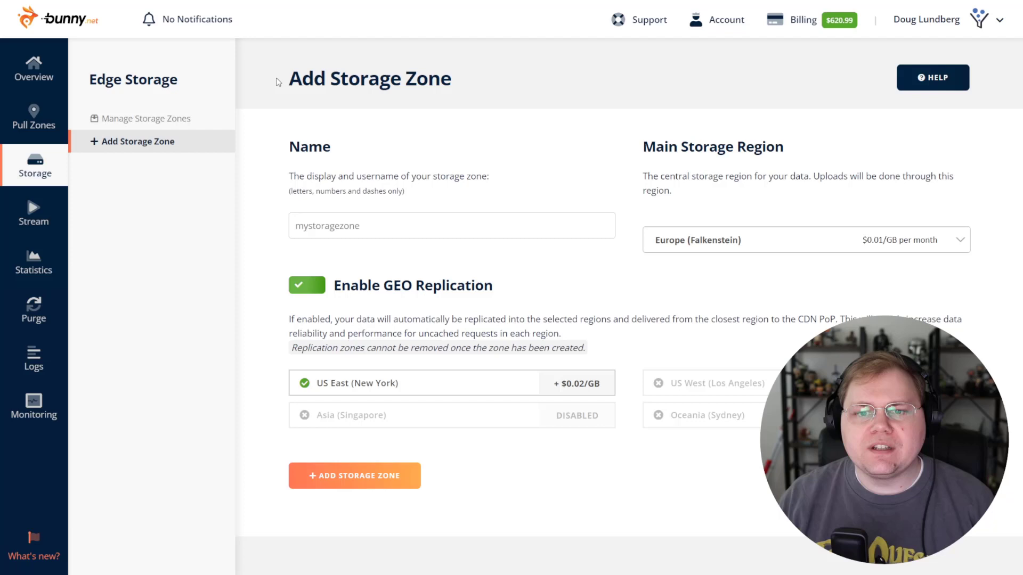
# Step: Name the storage zone convologycoursestoragedemo and set US West (Los Angeles) as its main region
pyautogui.moveTo(277, 81); pyautogui.dragTo(481, 85)
pyautogui.click(472, 104)
pyautogui.click(369, 229)
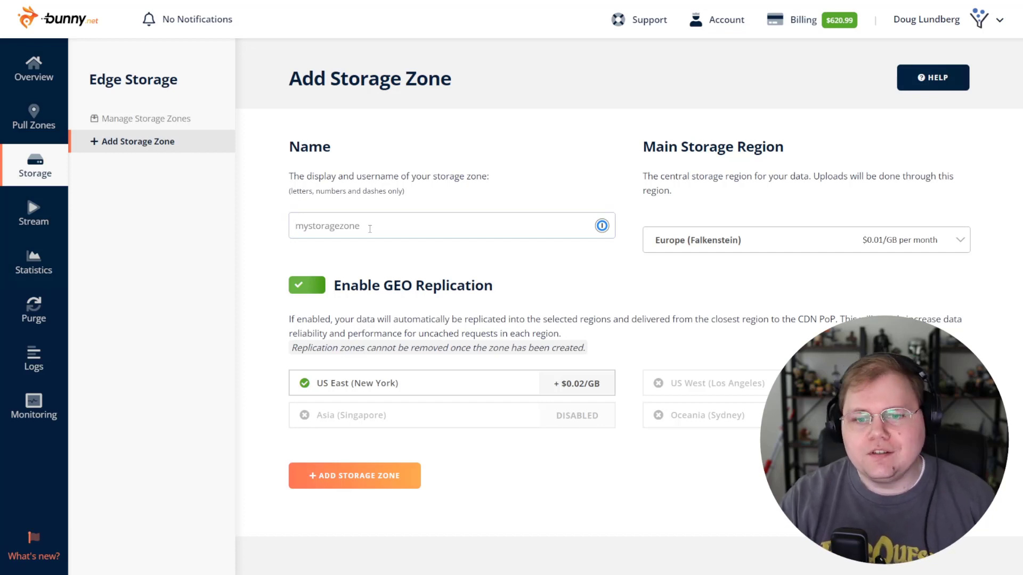
pyautogui.write('convologycourse')
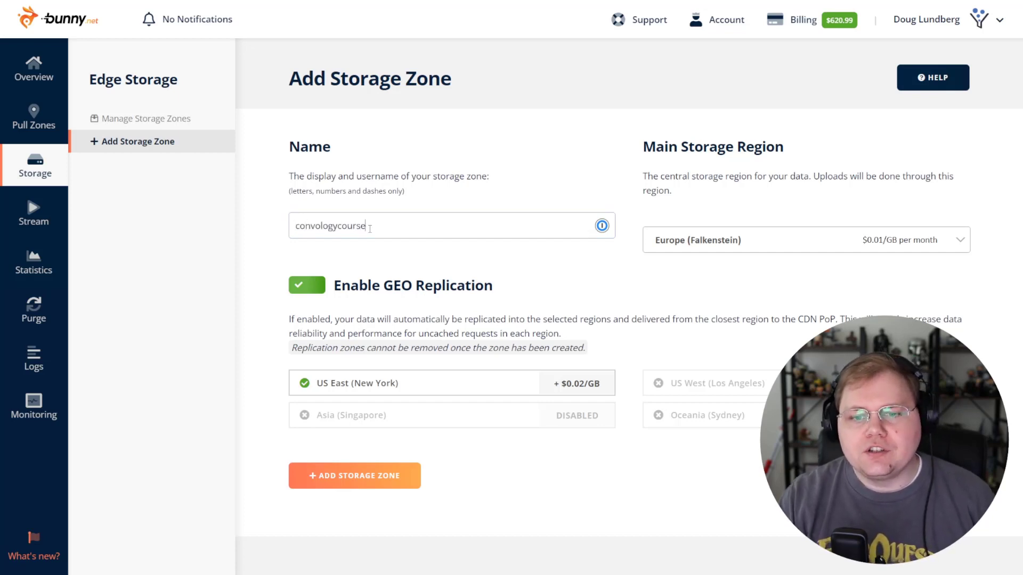
pyautogui.write('storagedemo')
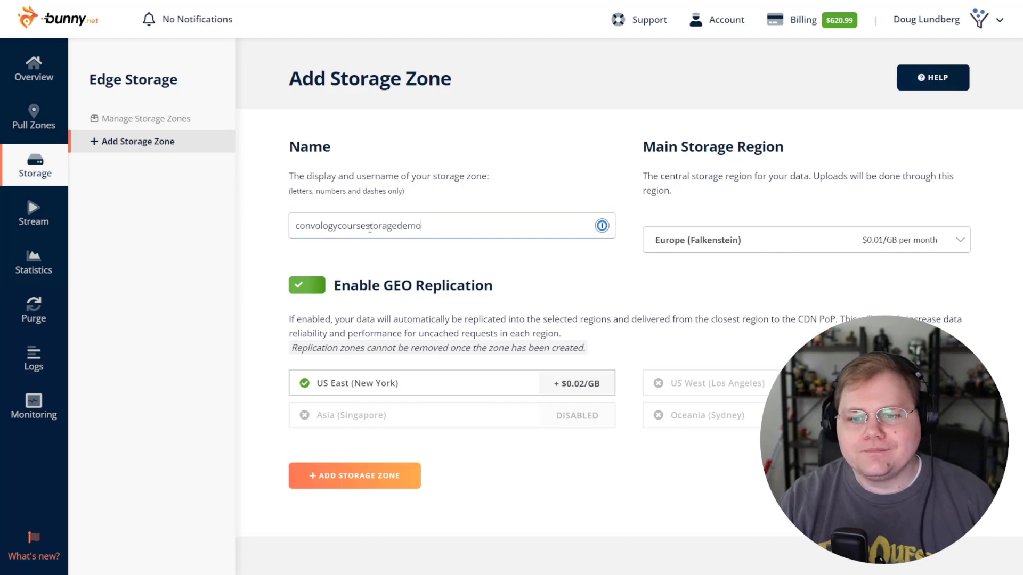
pyautogui.click(711, 199)
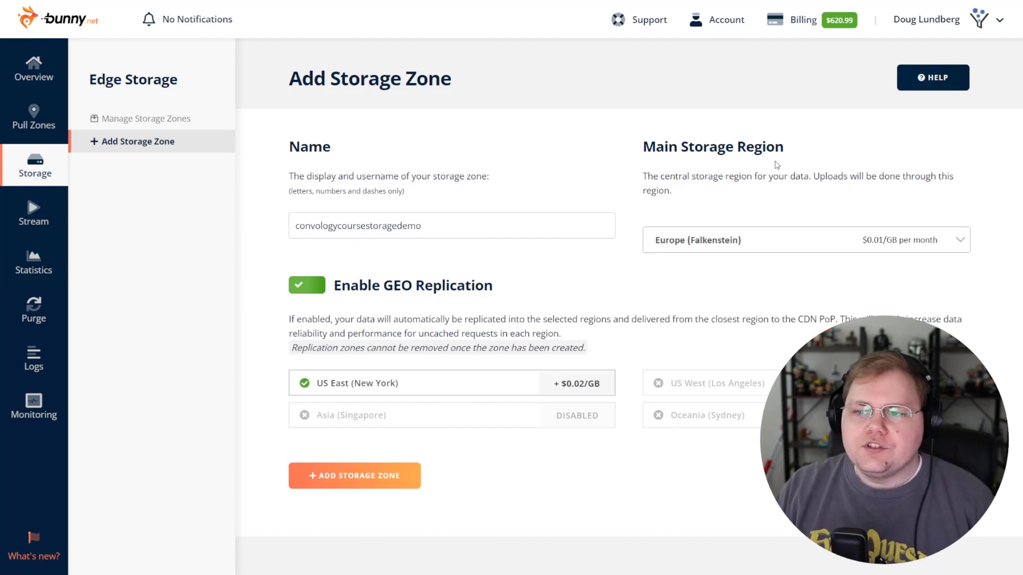
pyautogui.click(904, 243)
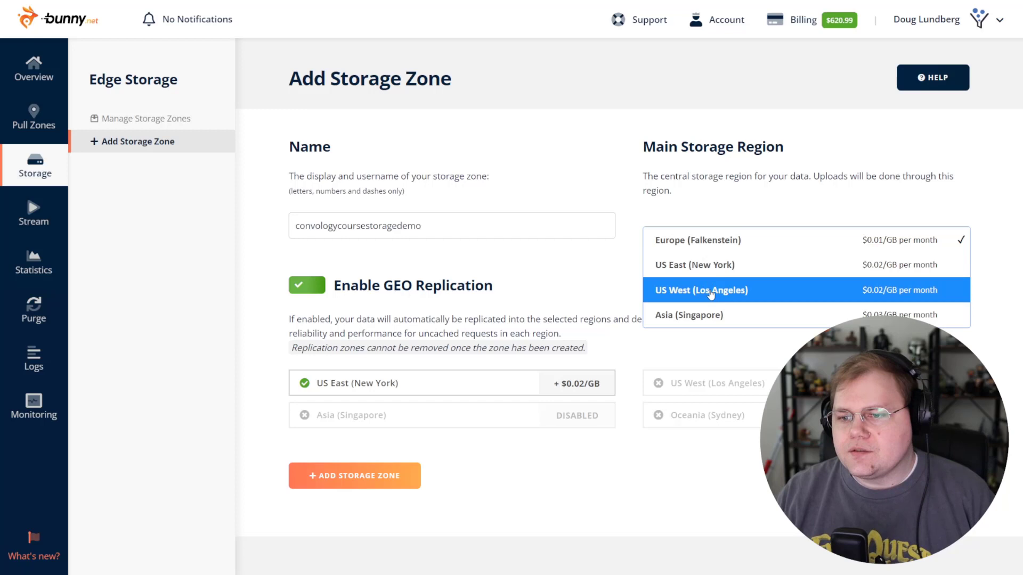
pyautogui.click(682, 296)
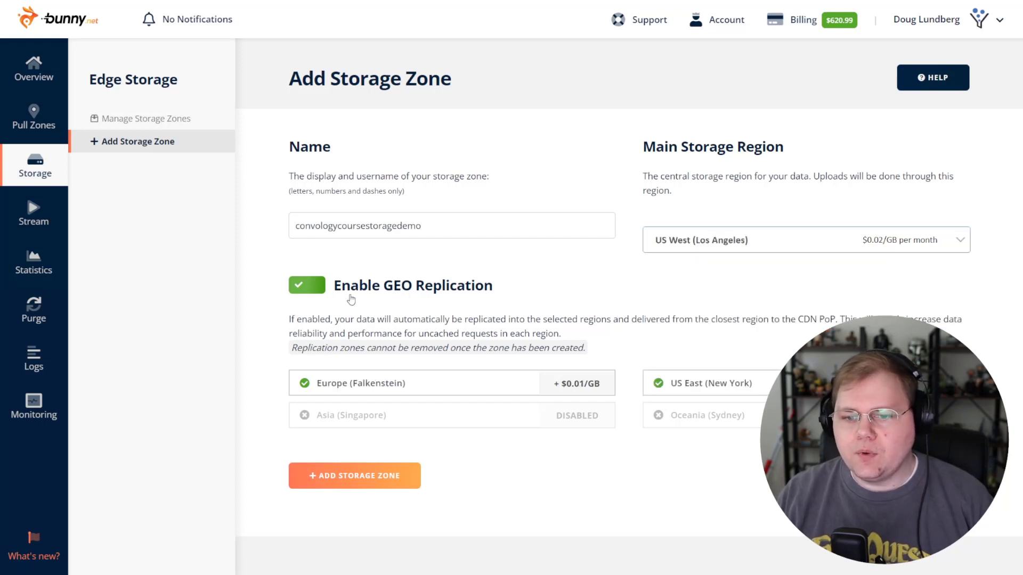
# Step: Leave GEO Replication enabled and create the storage zone
pyautogui.click(310, 288)
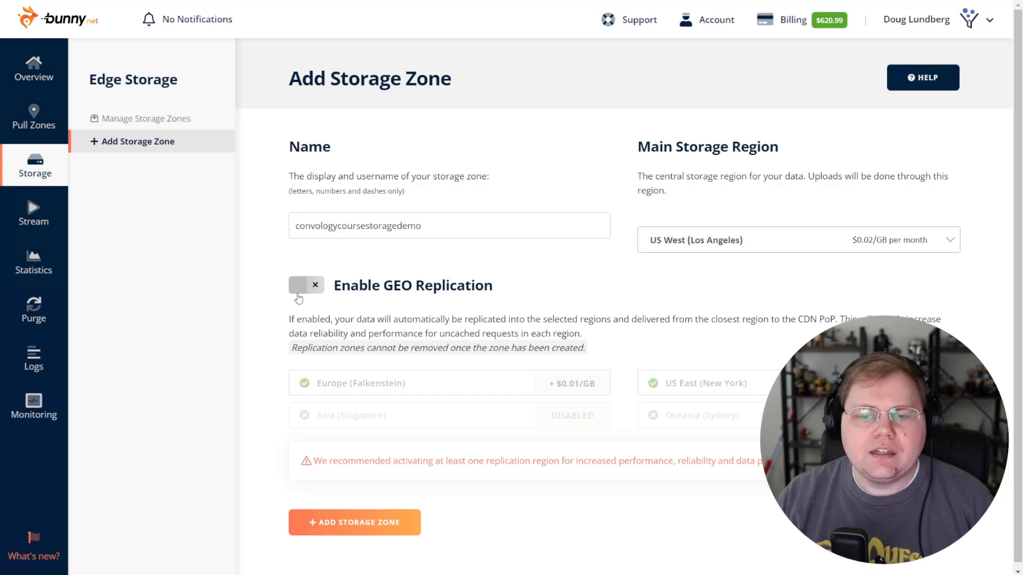
pyautogui.click(303, 295)
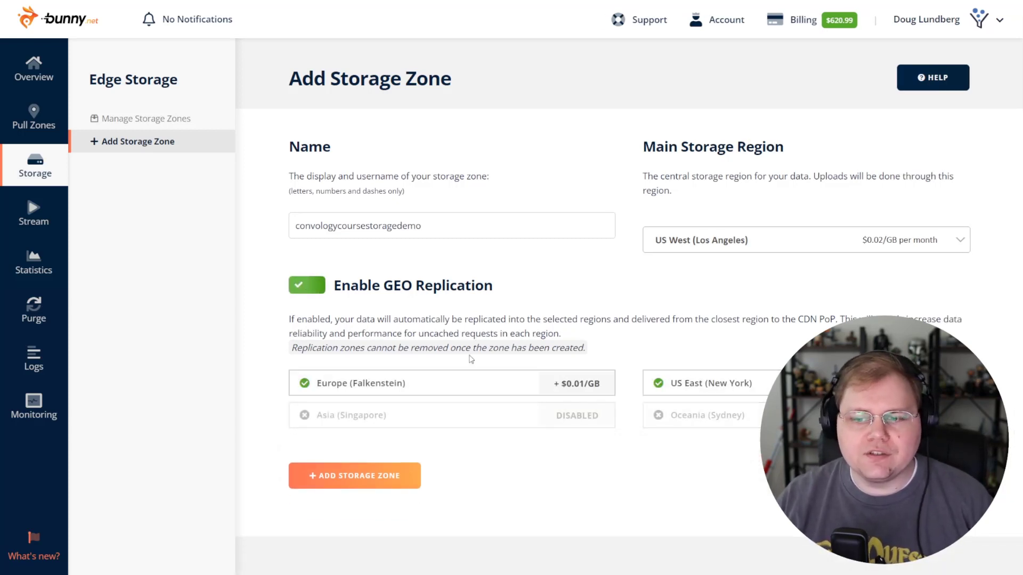
pyautogui.click(306, 289)
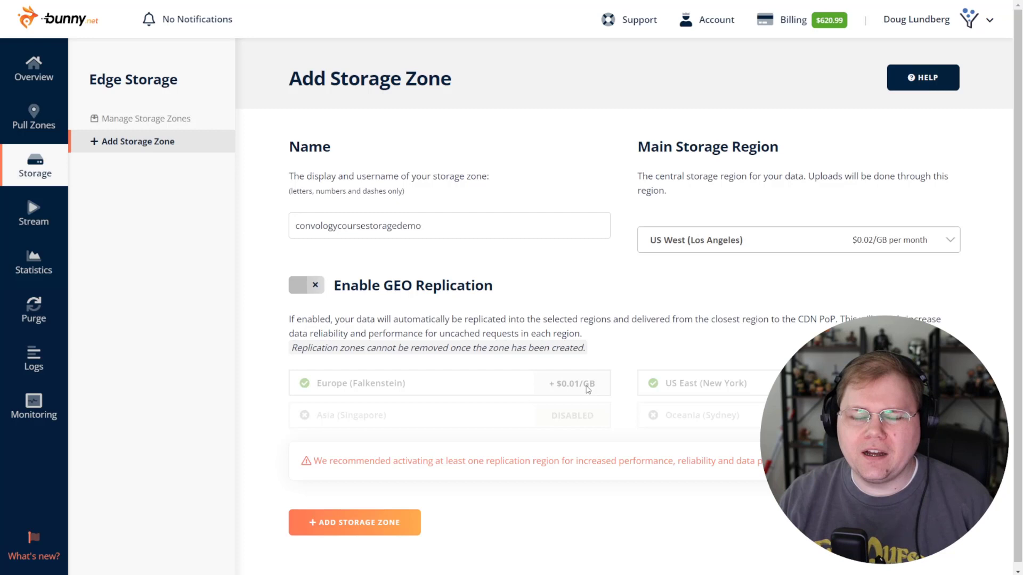
pyautogui.click(307, 286)
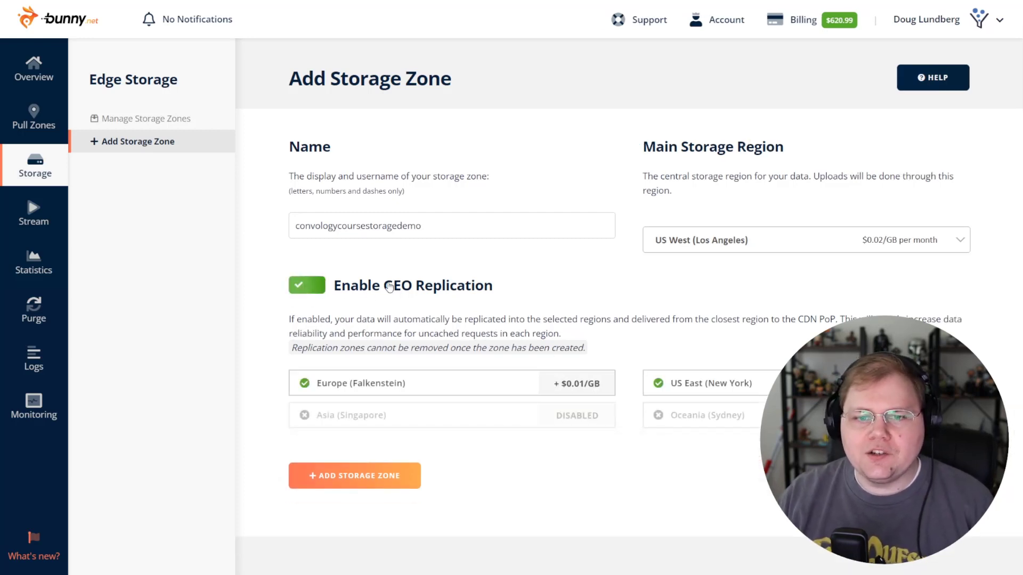
pyautogui.click(391, 481)
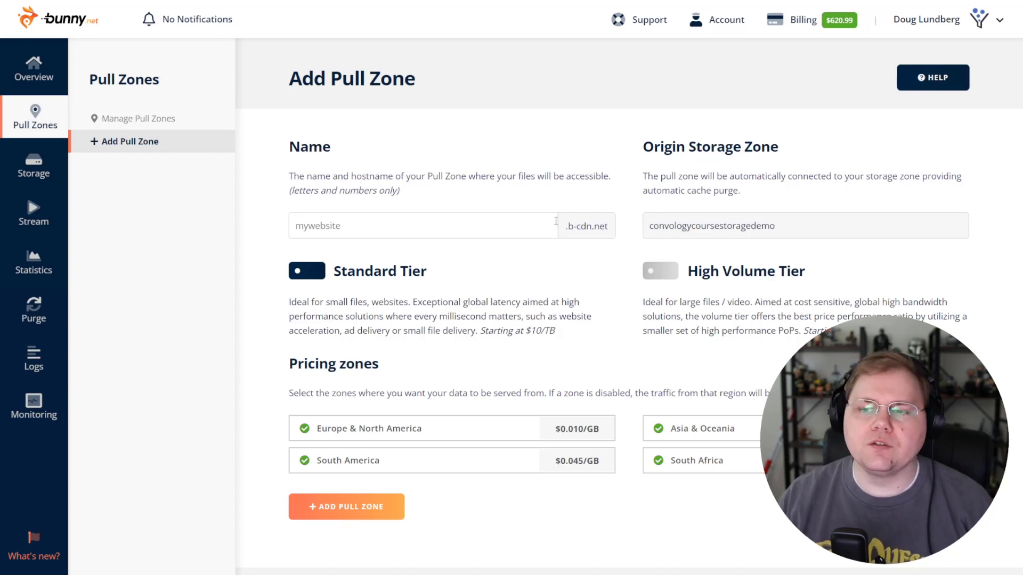
# Step: Create pull zone convoloygstoragedemotest with Asia & Oceania, South Africa and South America disabled
pyautogui.click(356, 231)
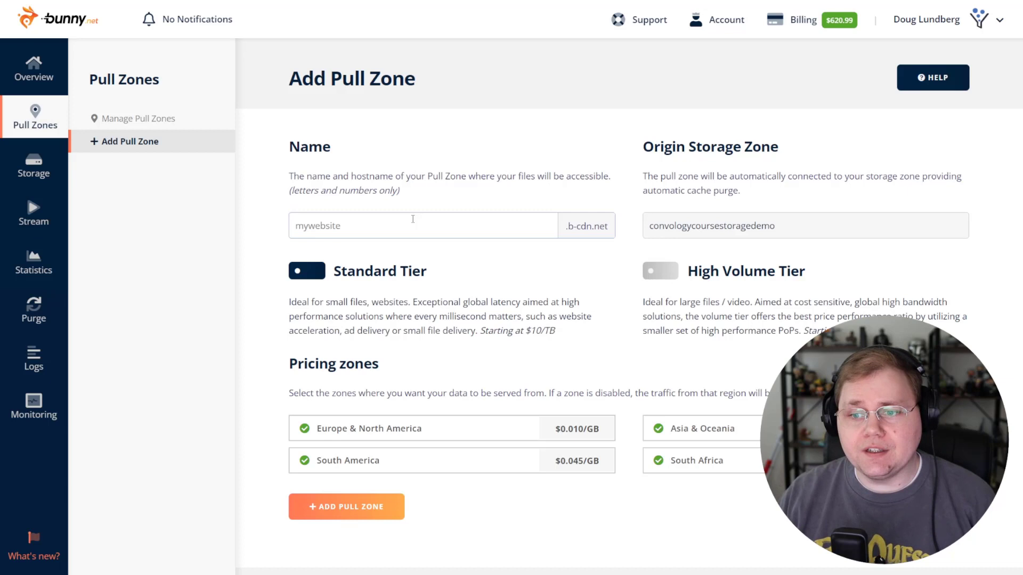
pyautogui.write('convoloygstoragedemotest')
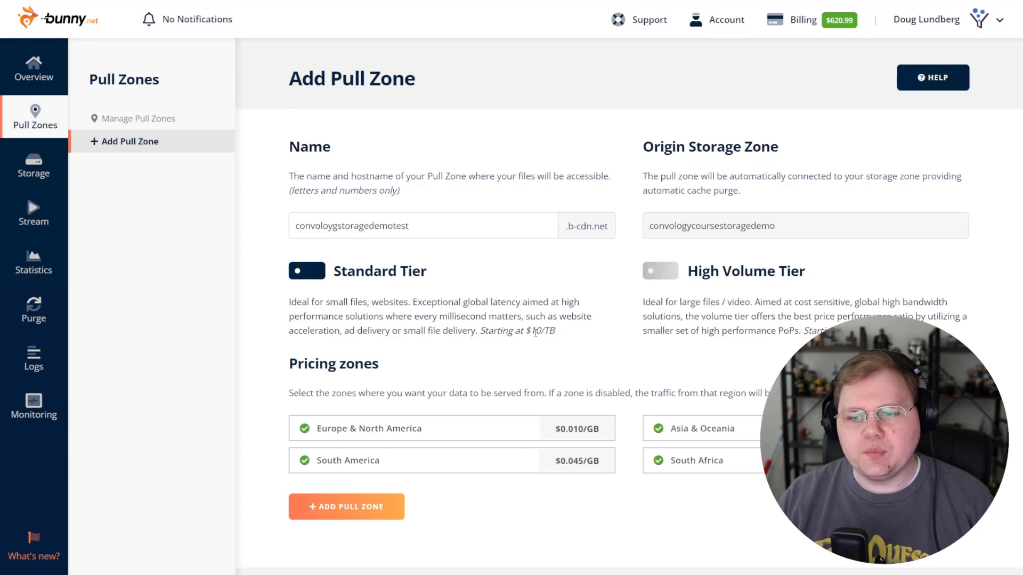
pyautogui.moveTo(529, 331); pyautogui.dragTo(550, 331)
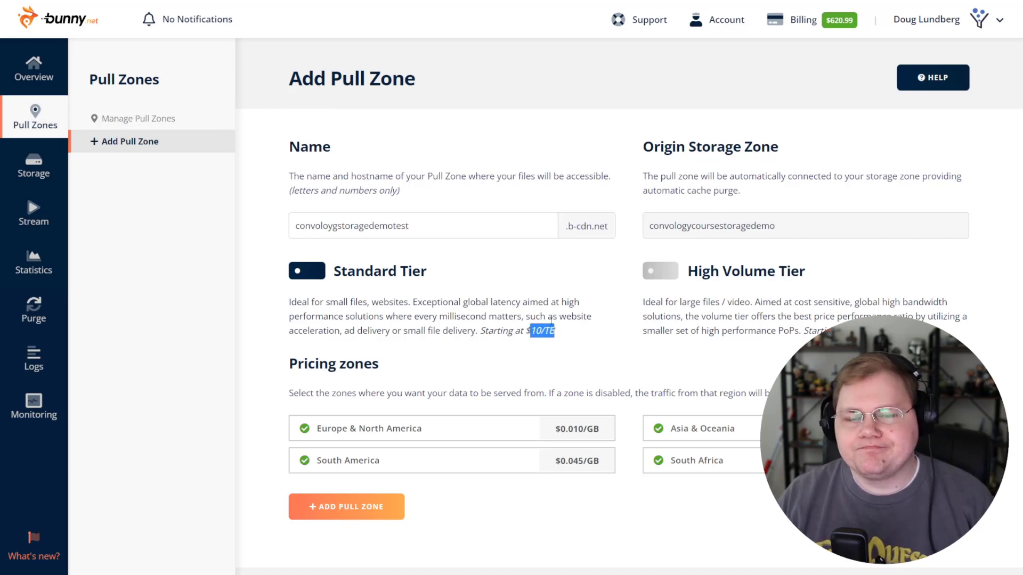
pyautogui.click(556, 330)
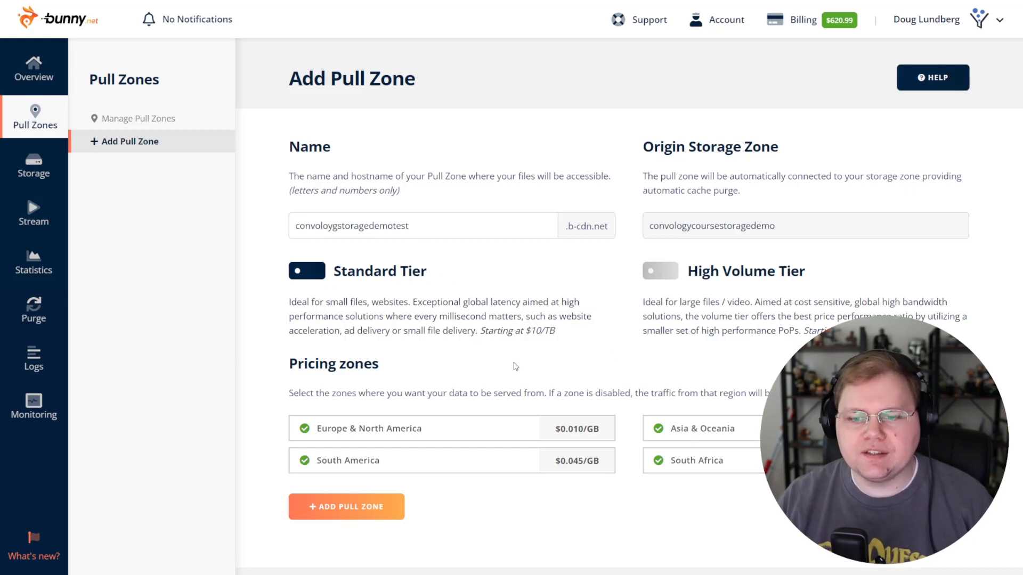
pyautogui.click(692, 462)
pyautogui.click(681, 431)
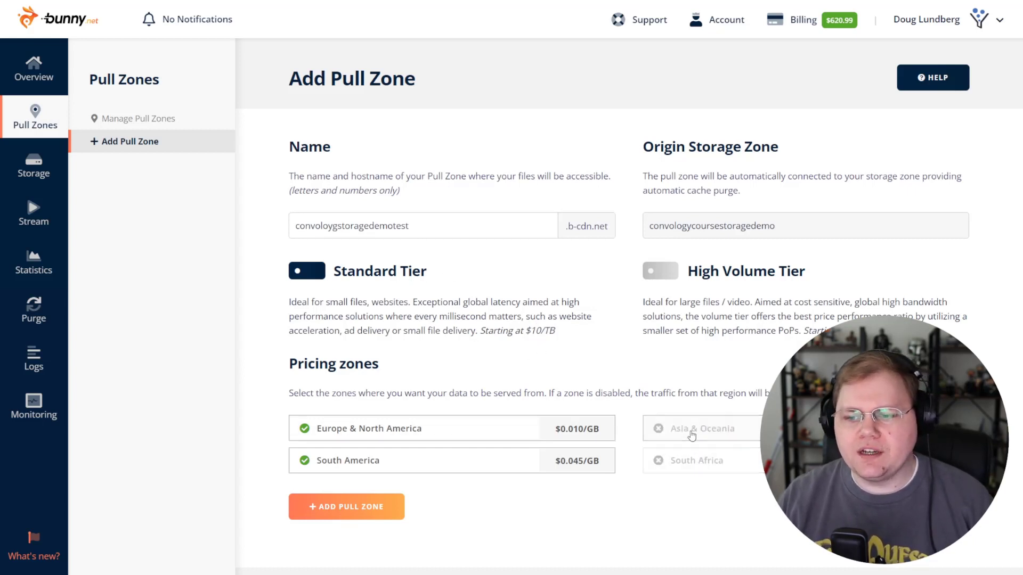
pyautogui.click(487, 469)
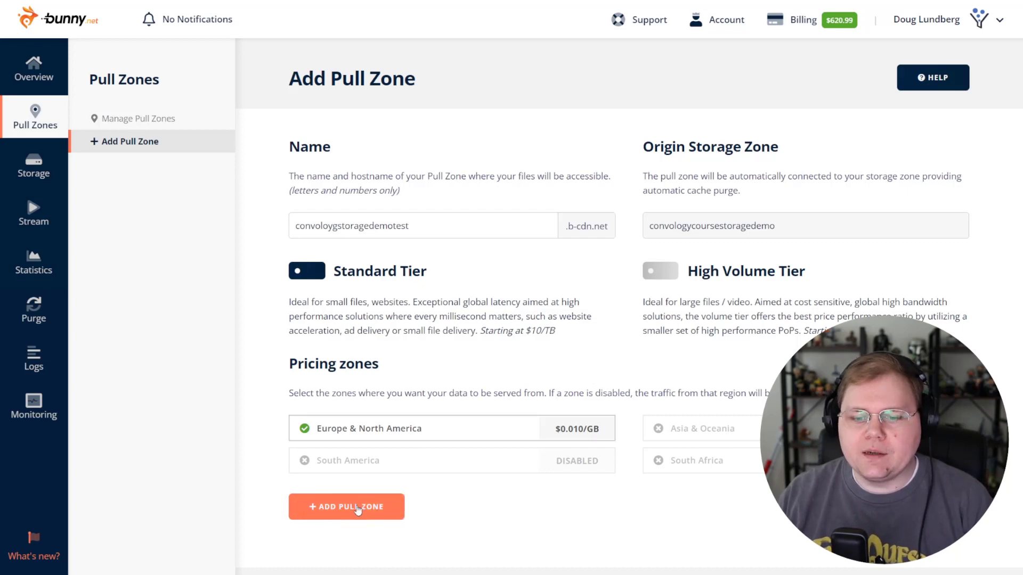
pyautogui.click(357, 513)
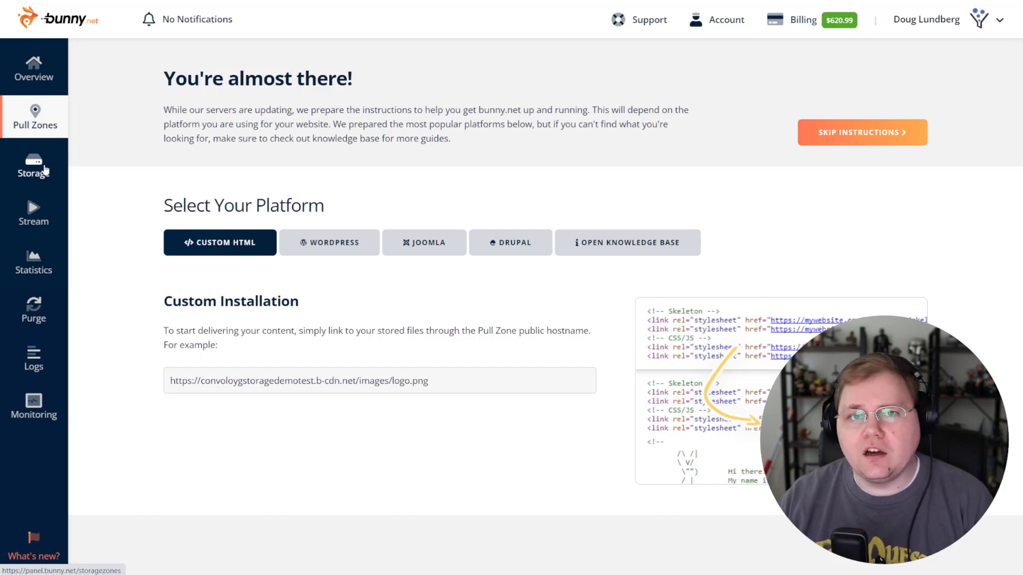
# Step: Return to the convologycoursestoragedemo storage zone through the Storage sidebar
pyautogui.click(46, 170)
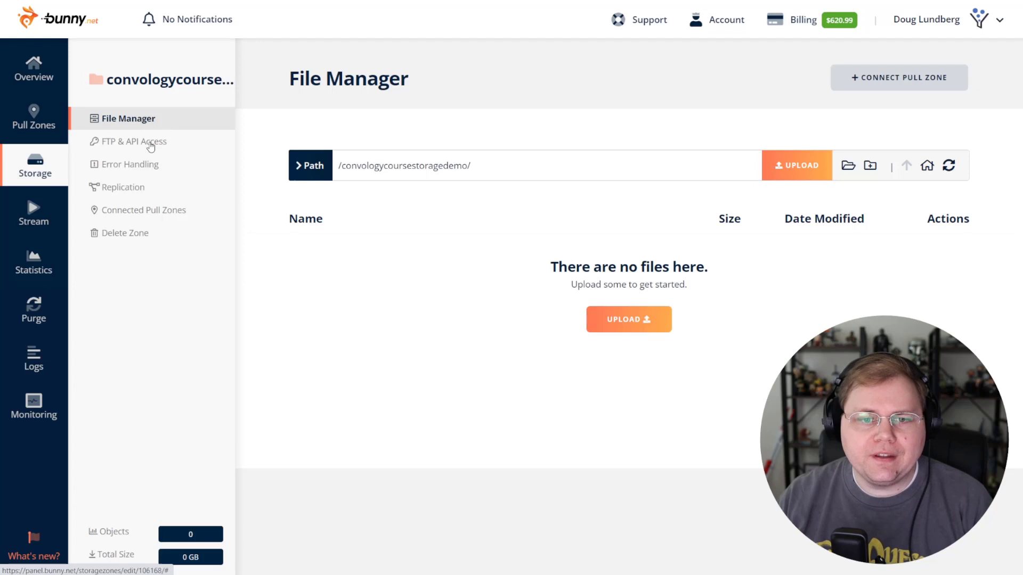
# Step: Review the storage zone's FTP & API Access details, then return to its file listing
pyautogui.click(130, 146)
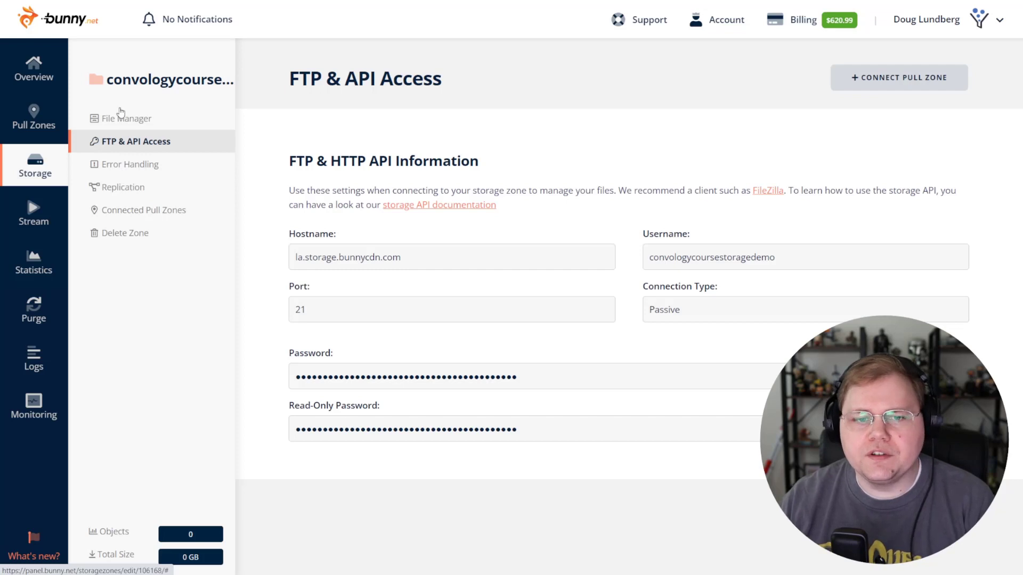
pyautogui.click(128, 122)
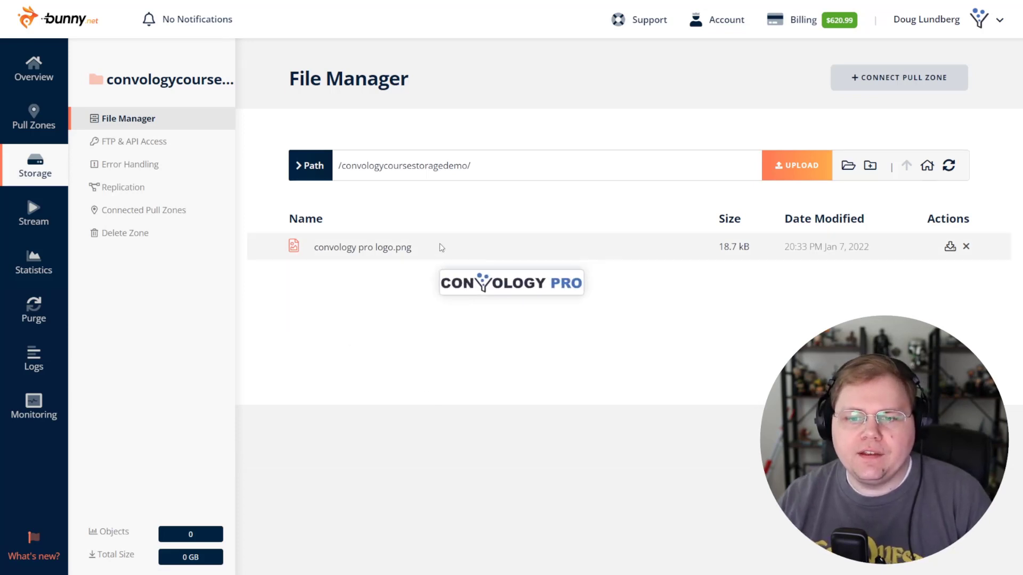
pyautogui.moveTo(363, 248)
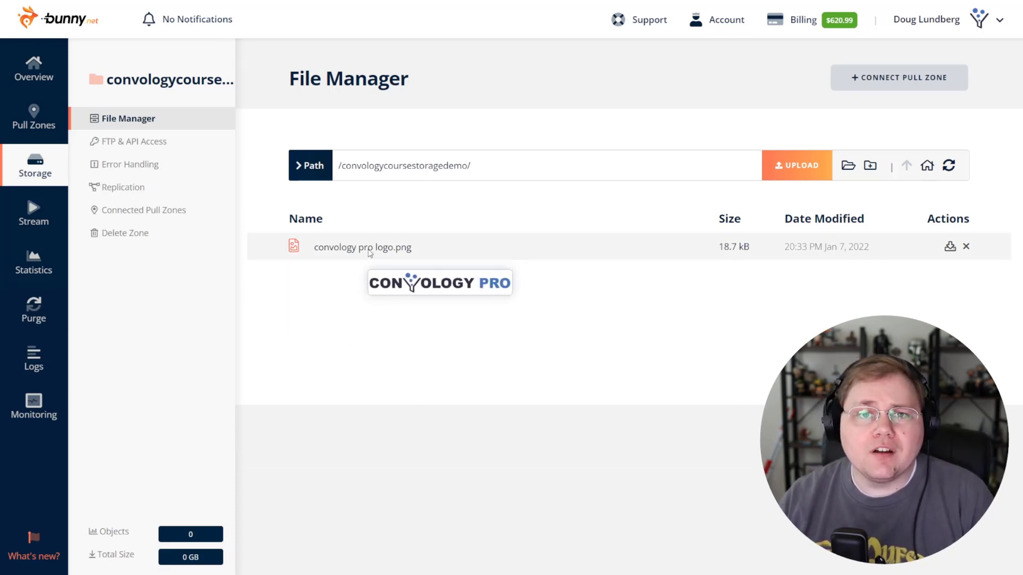
# Step: Copy the logo file's URL, then create and open a Demo Course folder
pyautogui.rightClick(374, 247)
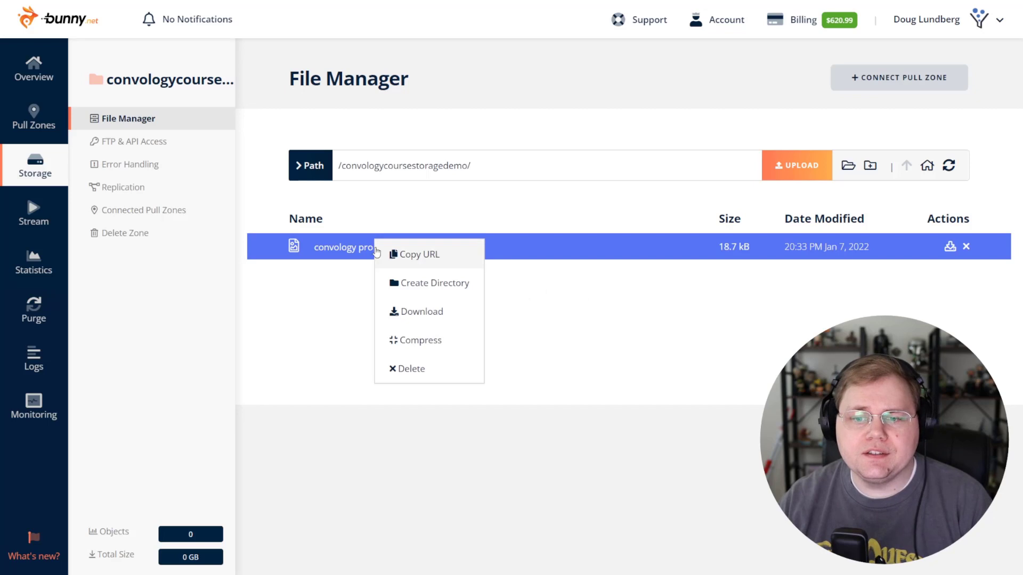
pyautogui.click(428, 256)
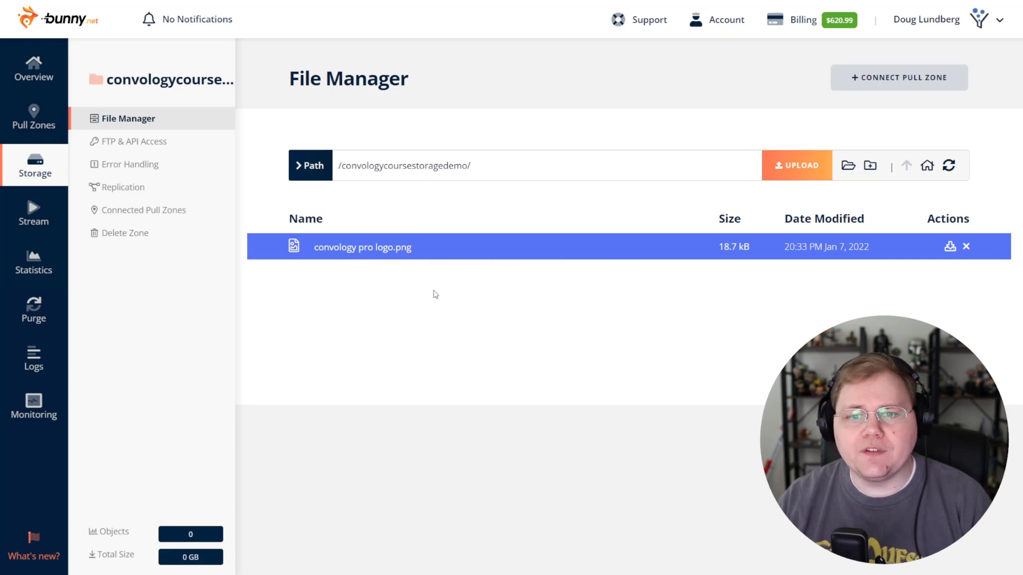
pyautogui.click(870, 166)
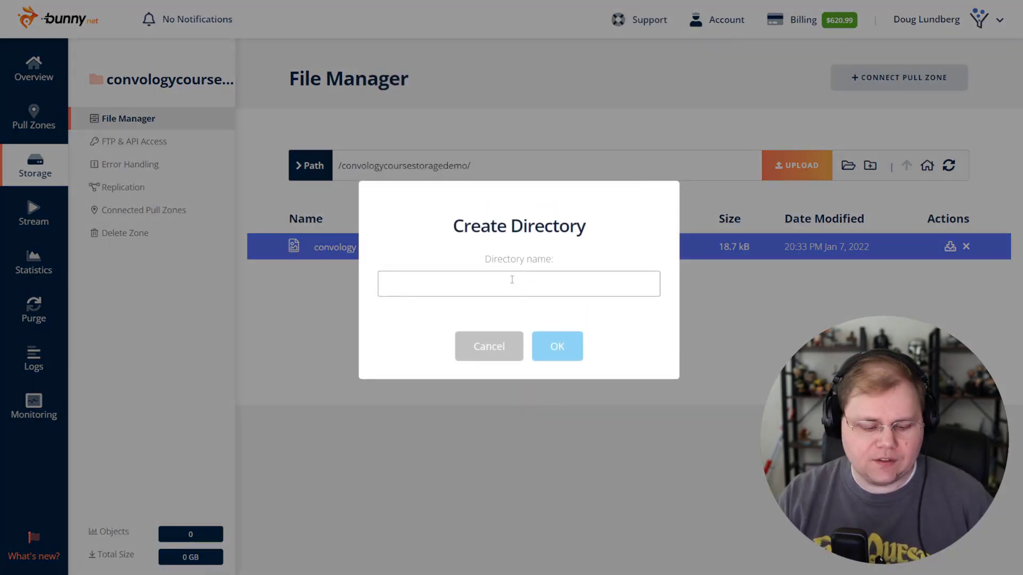
pyautogui.write('Demo Course')
pyautogui.press('Return')
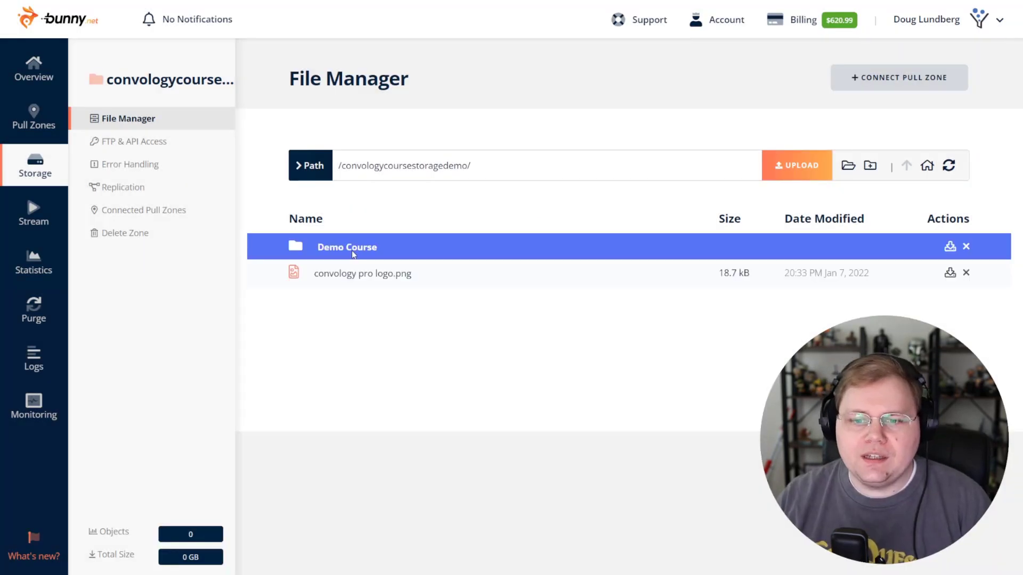
pyautogui.click(352, 250)
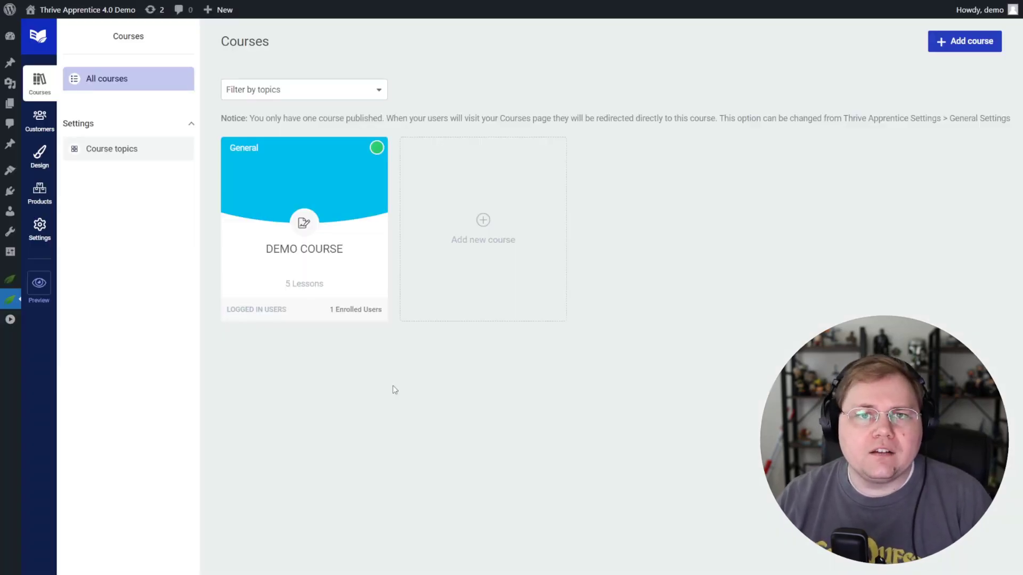
pyautogui.moveTo(303, 232)
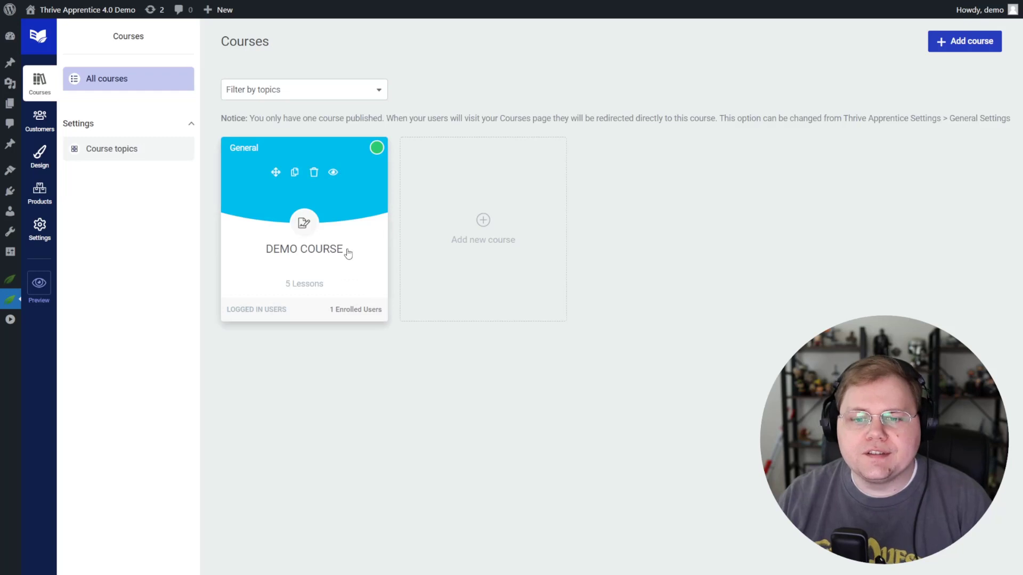
# Step: Open Demo Course's Content, expand Module 1, and show the Headers and Footers edit options
pyautogui.click(347, 253)
pyautogui.click(461, 141)
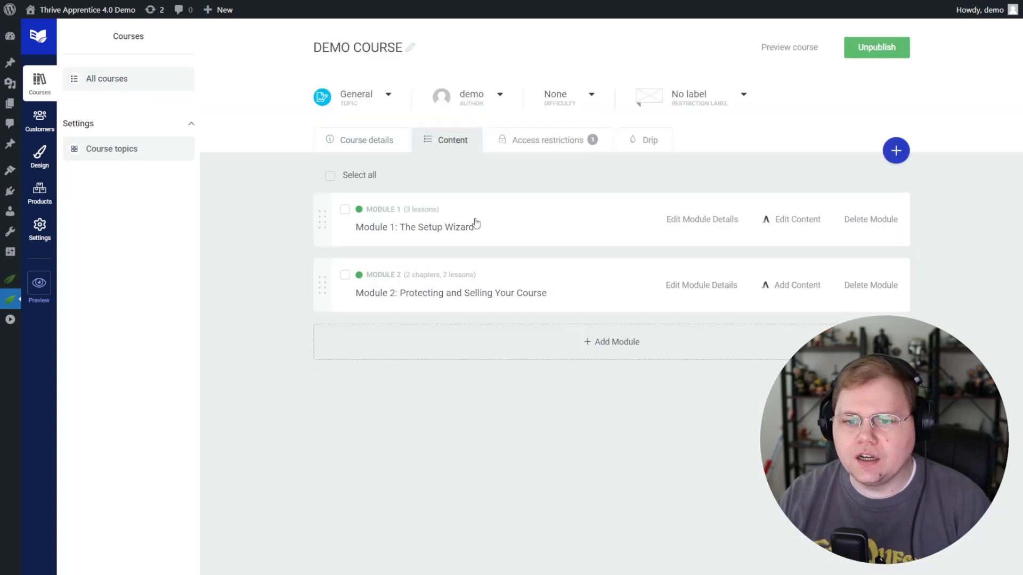
pyautogui.click(563, 227)
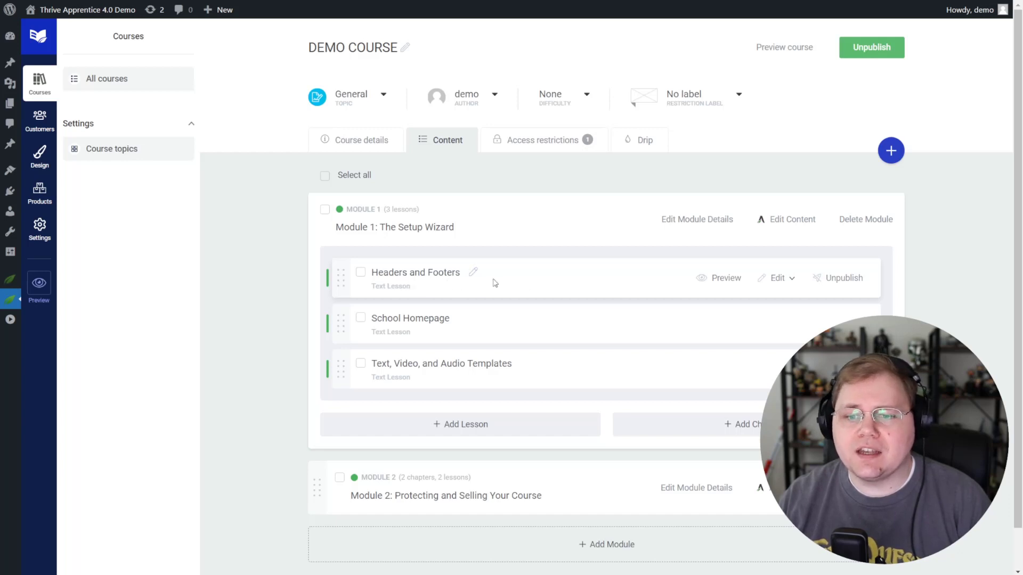
pyautogui.click(787, 279)
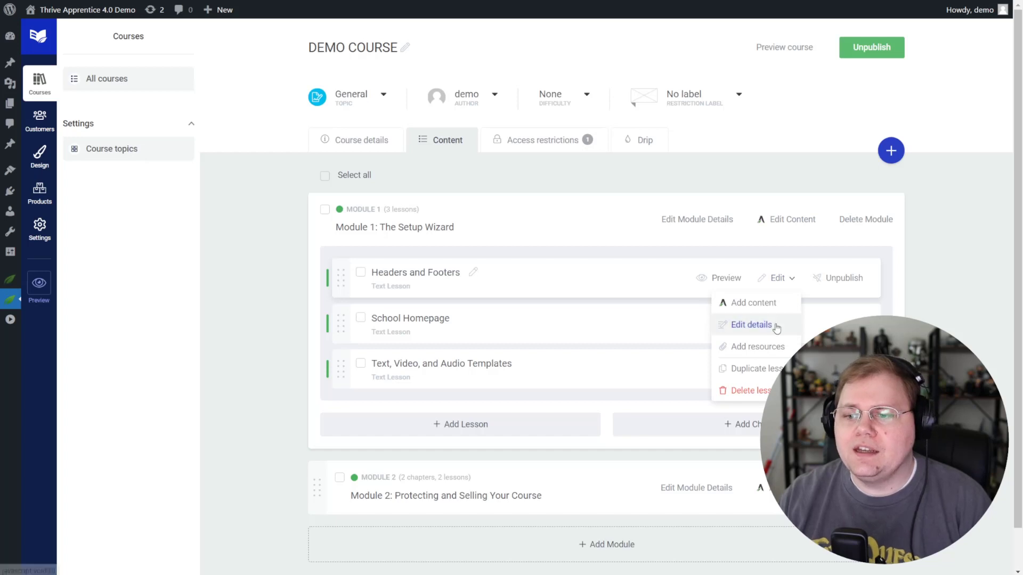
# Step: Add a link resource to Headers and Footers with the pasted b-cdn.net logo URL and description
pyautogui.click(745, 349)
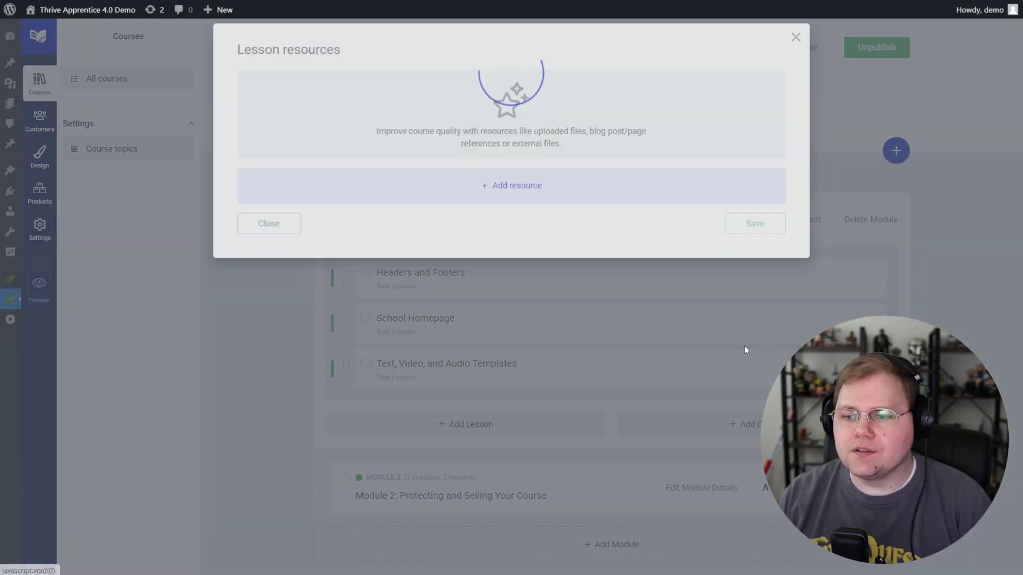
pyautogui.click(529, 191)
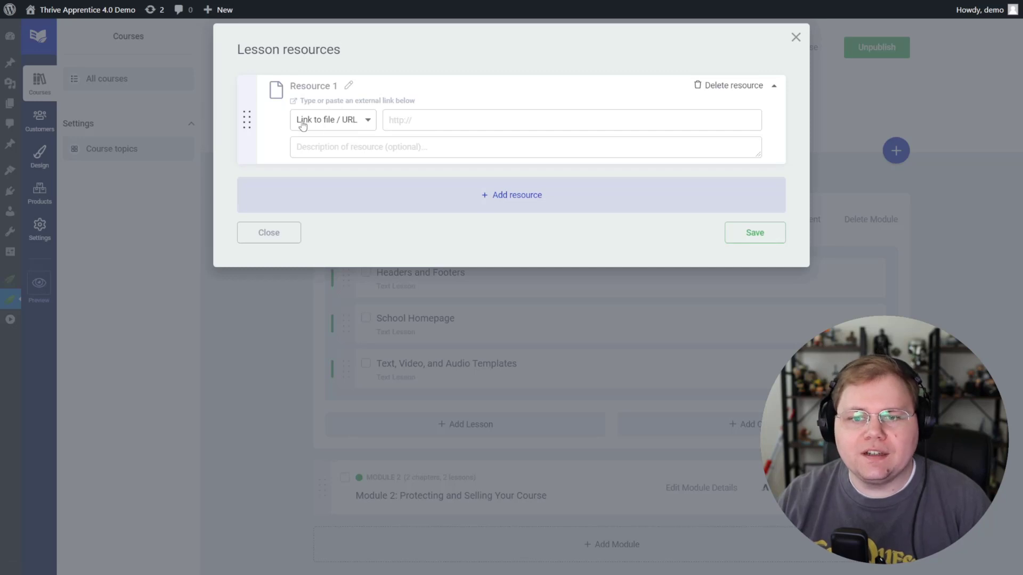
pyautogui.click(347, 122)
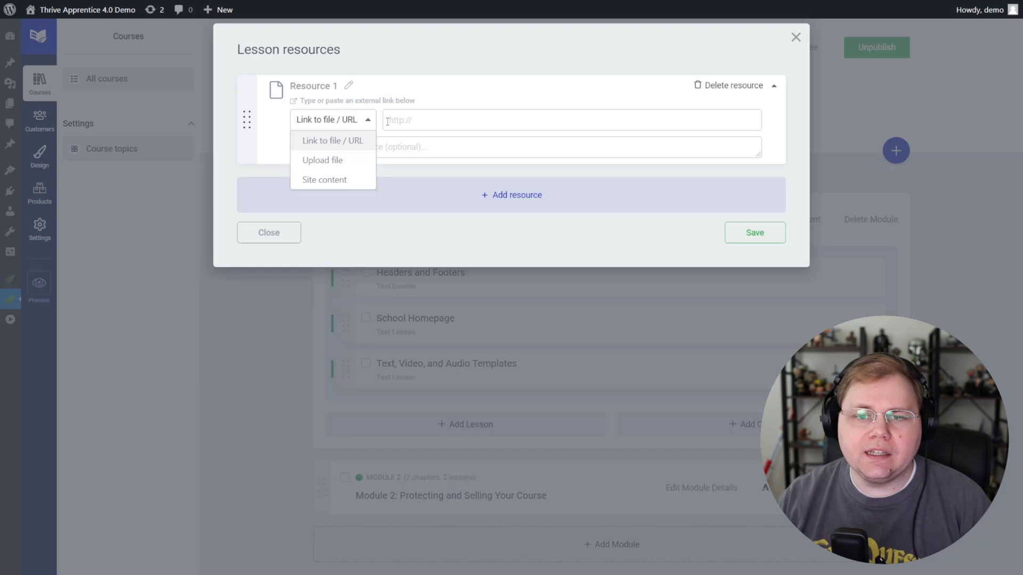
pyautogui.click(367, 121)
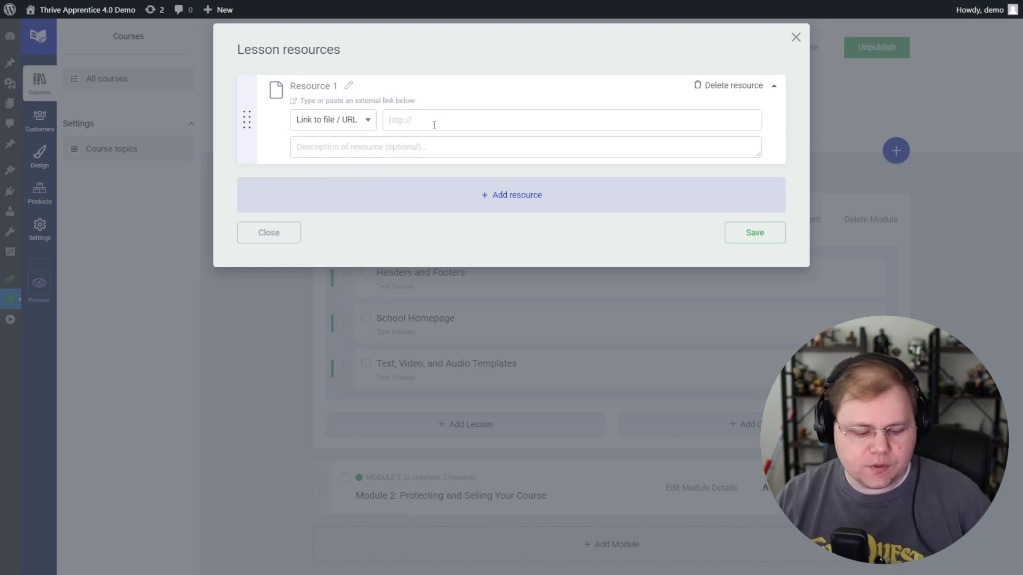
pyautogui.click(434, 121)
pyautogui.hotkey('ctrl', 'v')
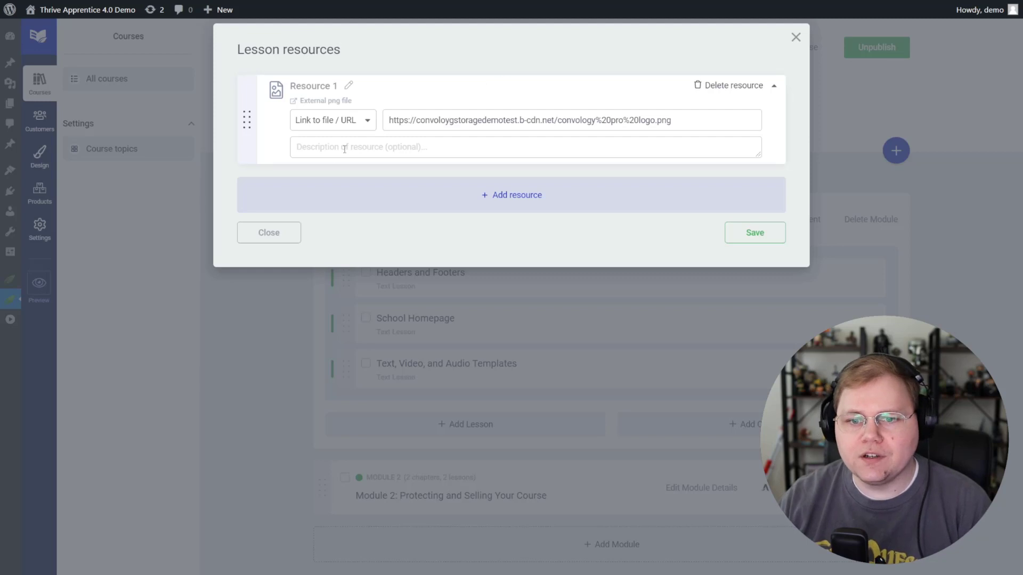
pyautogui.click(396, 147)
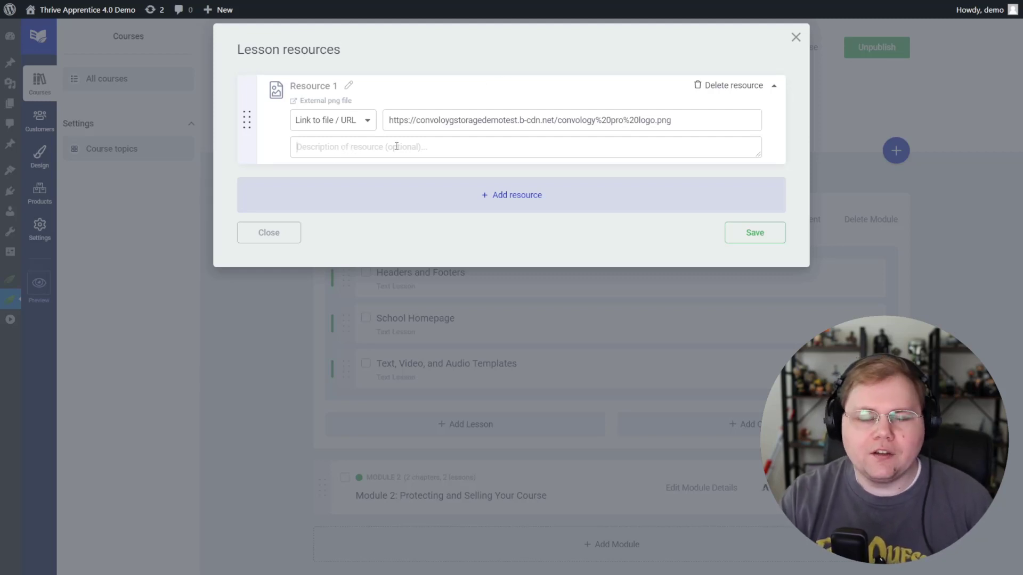
pyautogui.write('This is a logo file.')
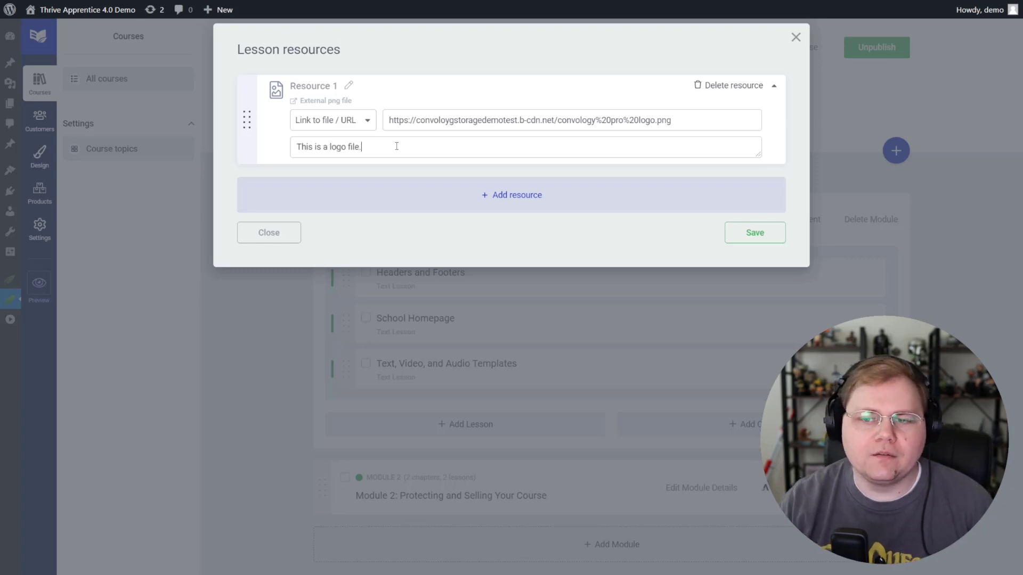
pyautogui.click(747, 229)
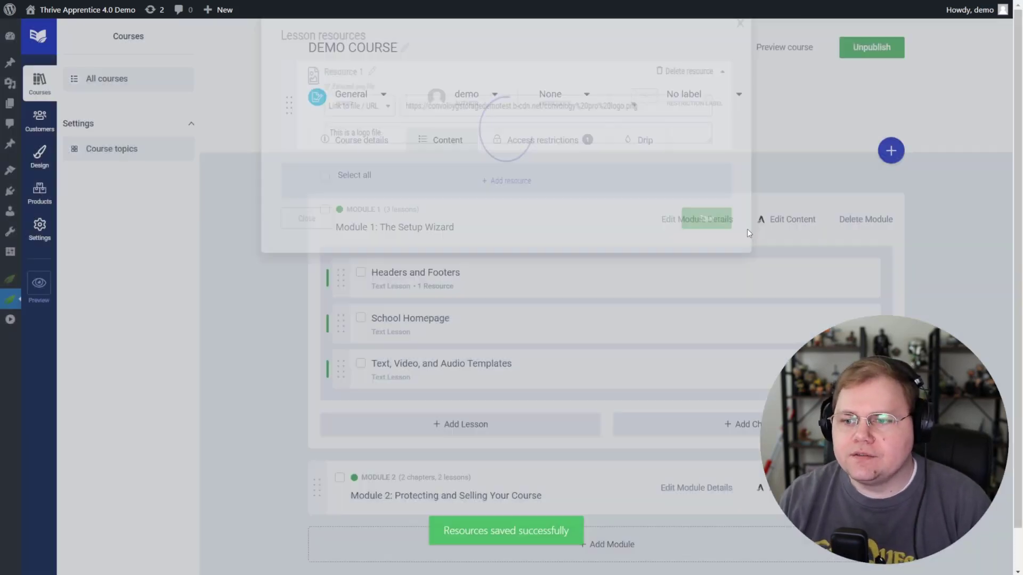
# Step: Preview the lesson, then rename Resource 1 to Convology Logo and save
pyautogui.click(724, 277)
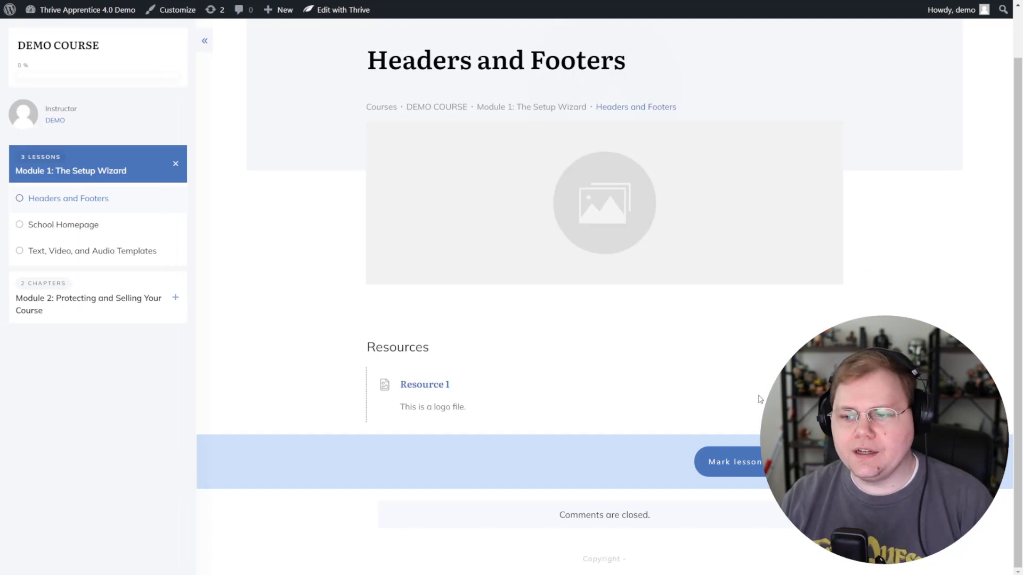
pyautogui.moveTo(404, 409); pyautogui.dragTo(479, 420)
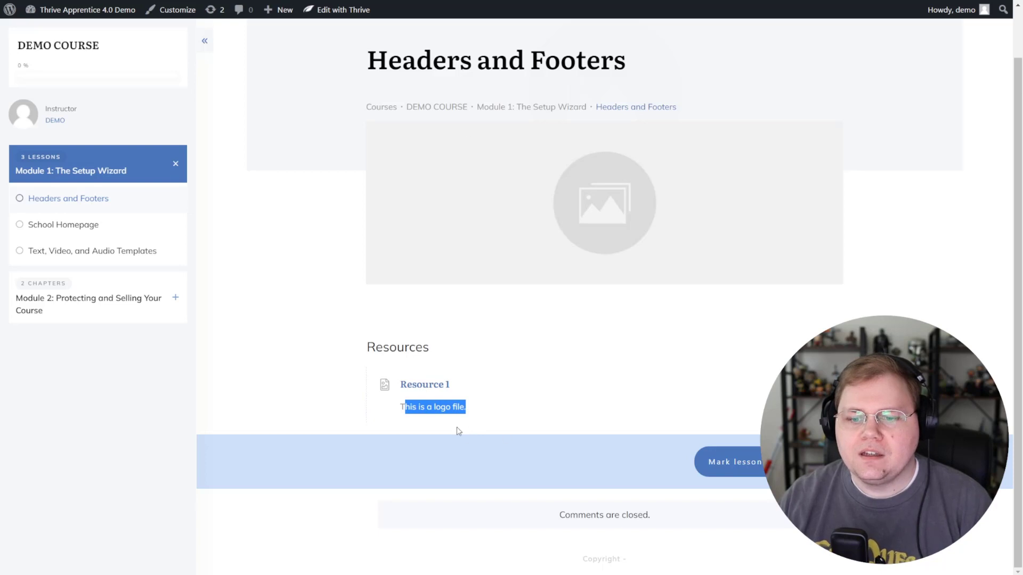
pyautogui.moveTo(560, 278)
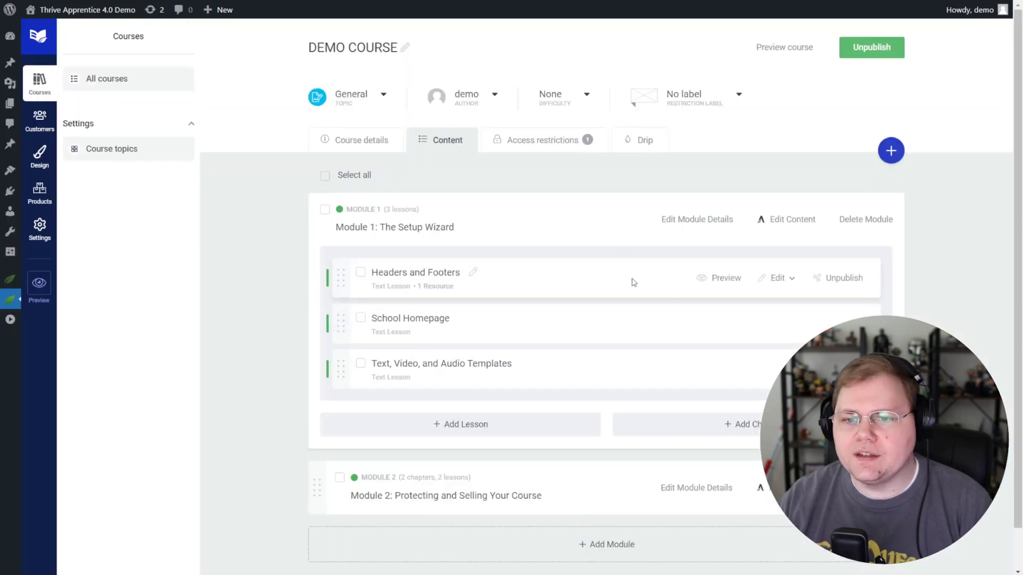
pyautogui.click(775, 278)
pyautogui.click(754, 347)
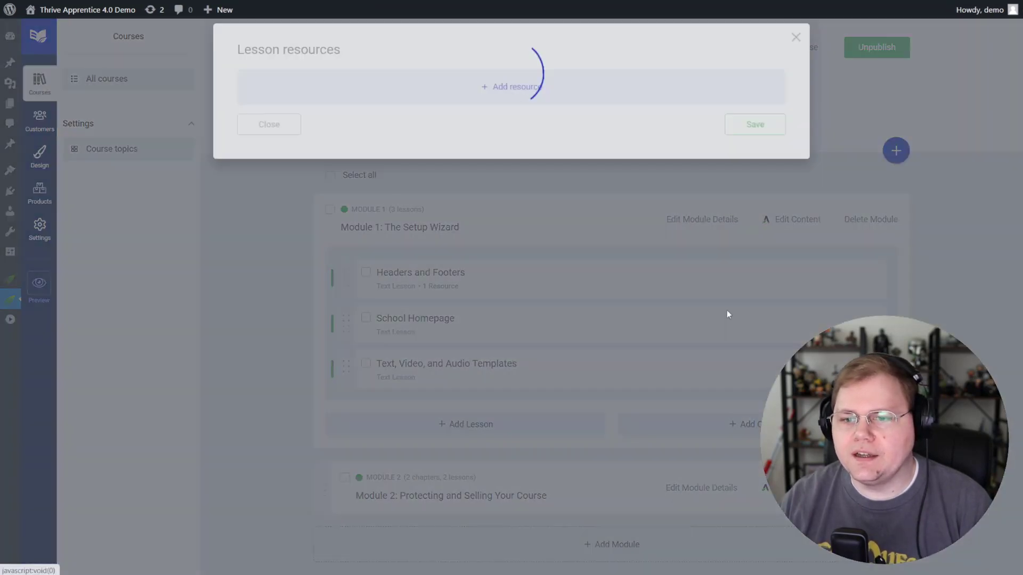
pyautogui.click(349, 88)
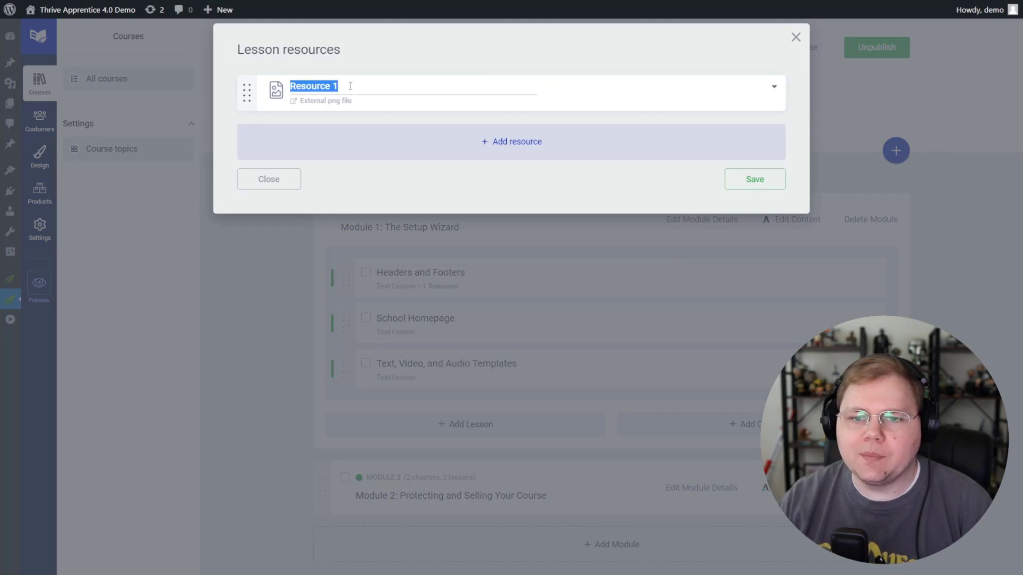
pyautogui.write('Convo')
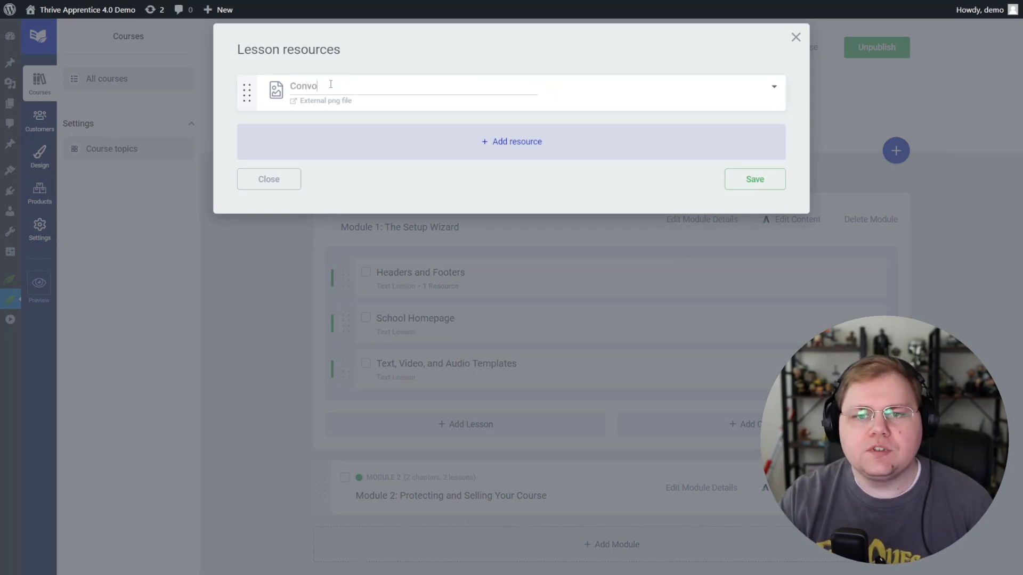
pyautogui.write('logy Logo')
pyautogui.press('Return')
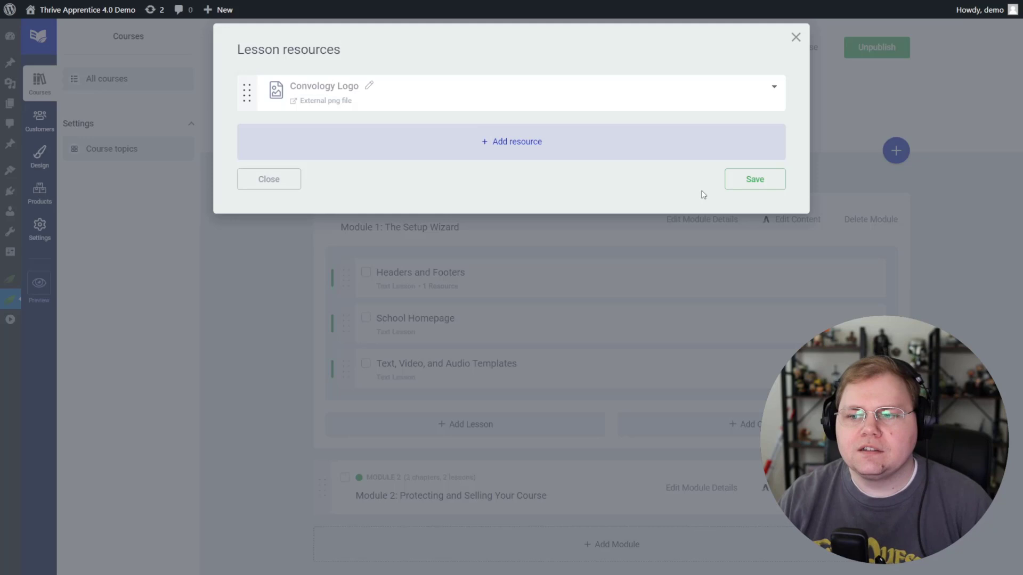
pyautogui.click(731, 178)
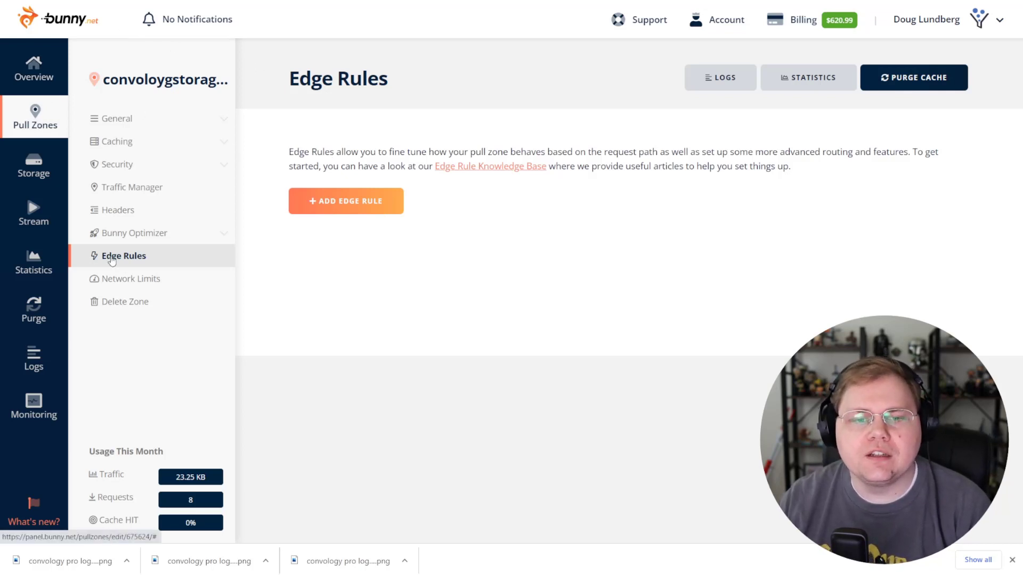
# Step: Start a new edge rule with the Force Download action
pyautogui.click(339, 202)
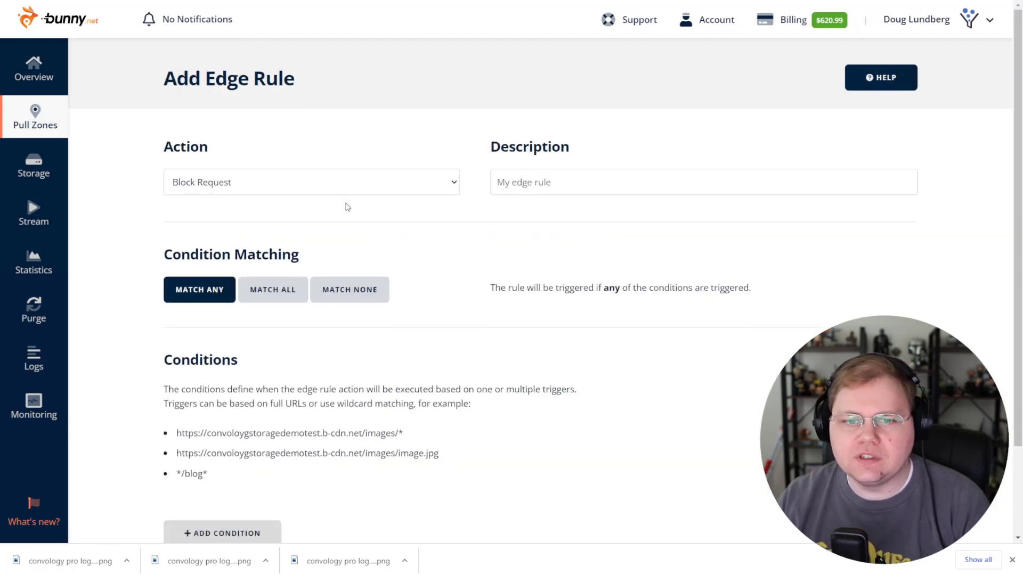
pyautogui.click(269, 182)
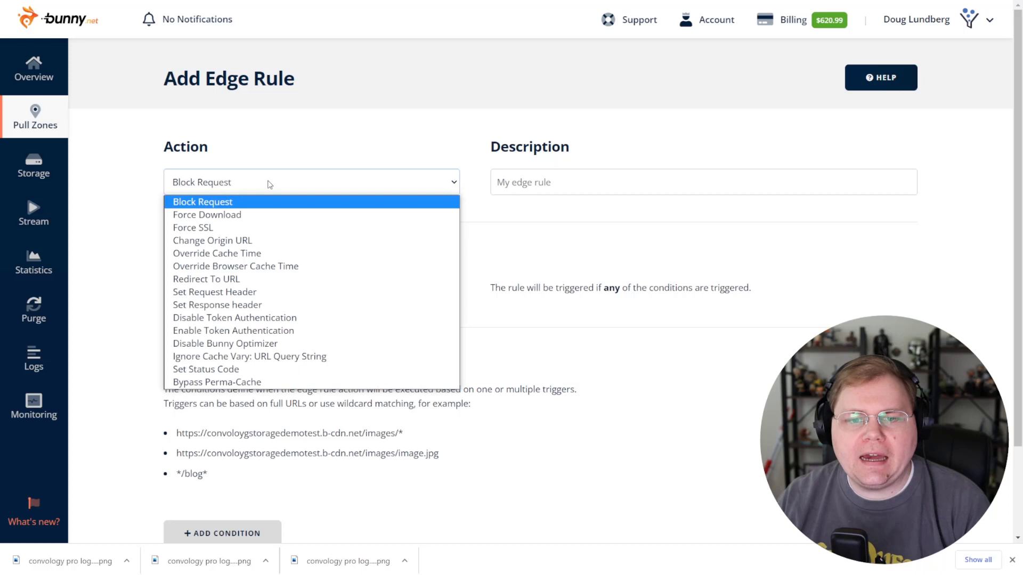
pyautogui.click(210, 215)
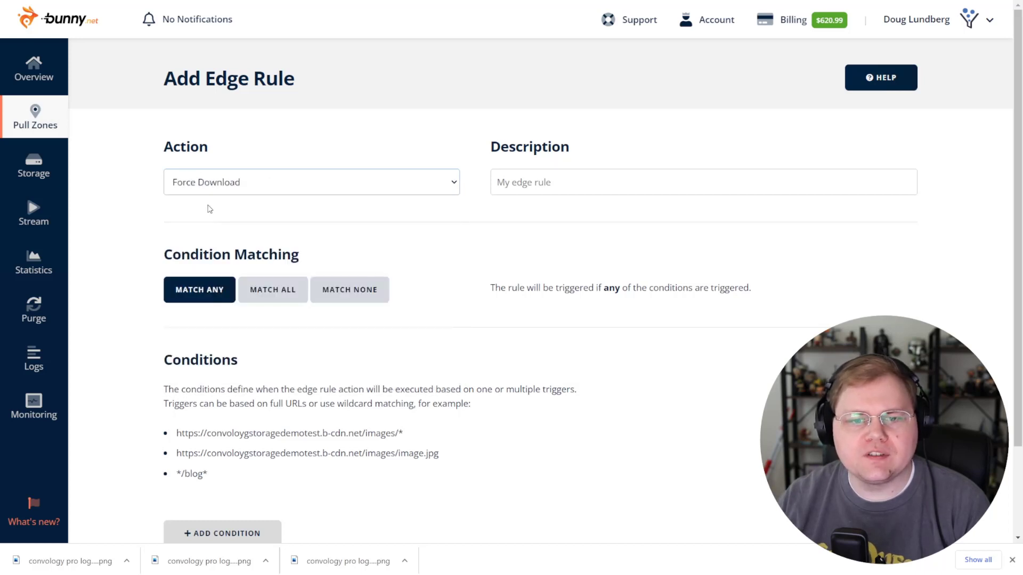
pyautogui.click(550, 182)
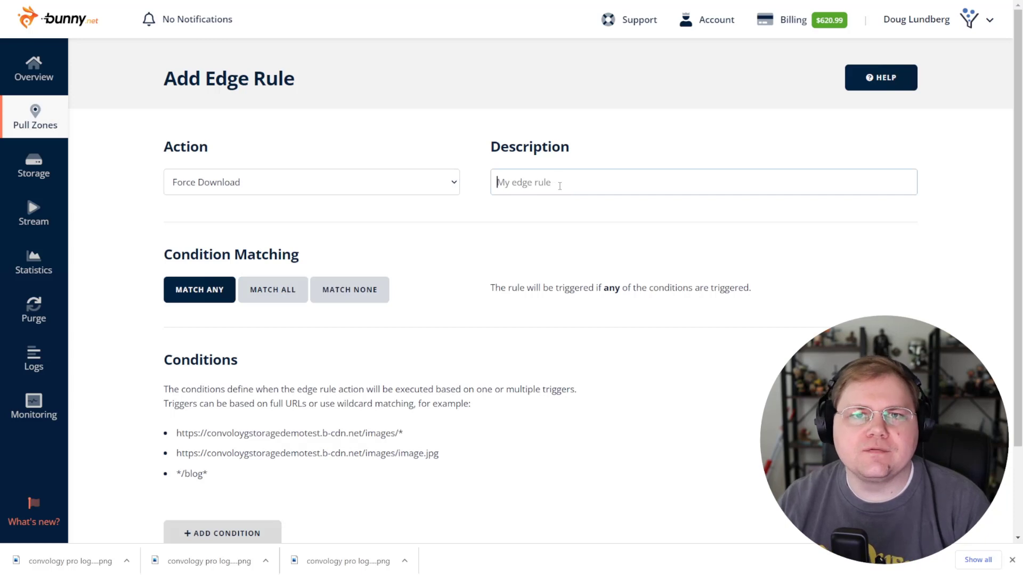
pyautogui.scroll(-2, 480, 232)
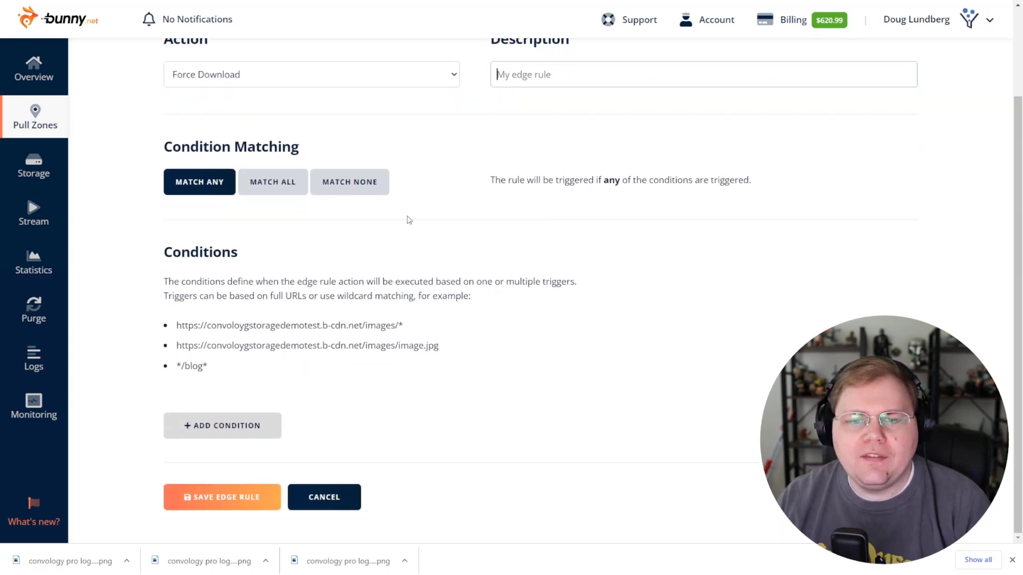
# Step: Add a URL condition on the b-cdn.net address with a * wildcard, and save the rule
pyautogui.click(220, 428)
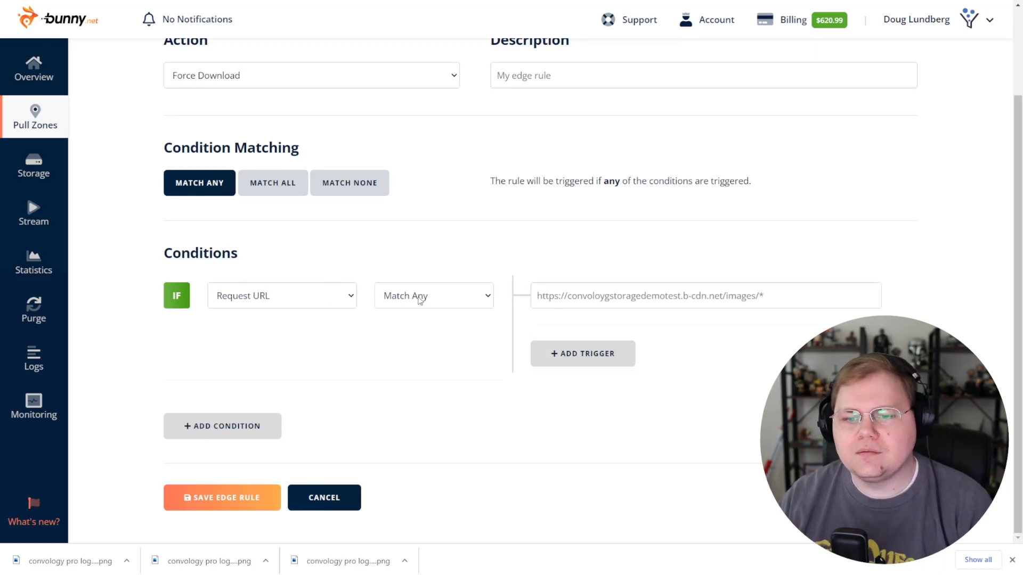
pyautogui.click(648, 296)
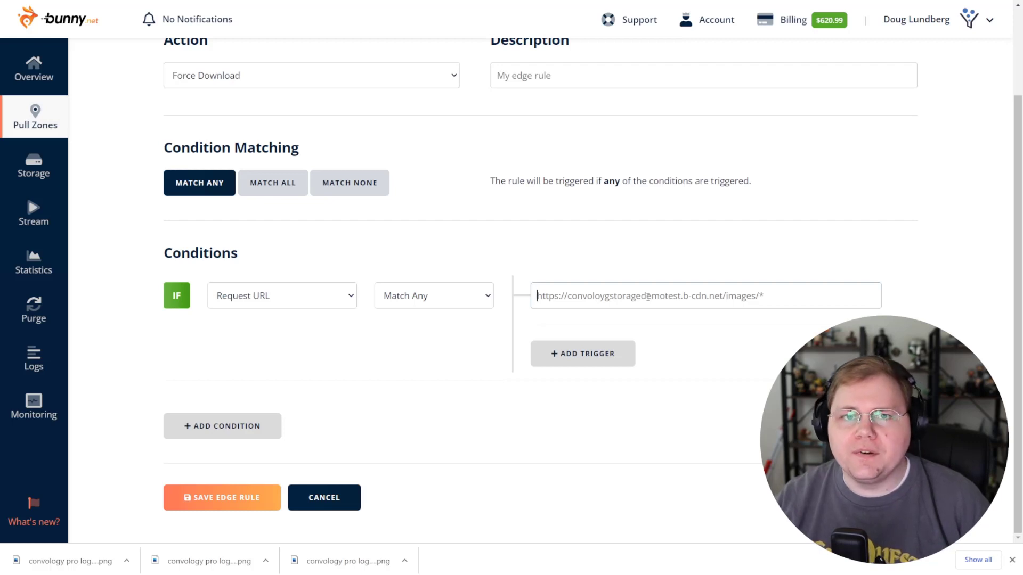
pyautogui.write('https://convoloygstoragedemotest.b-cdn.net/convology%20pro%20logo.png')
pyautogui.moveTo(856, 296); pyautogui.dragTo(726, 296)
pyautogui.press('BackSpace')
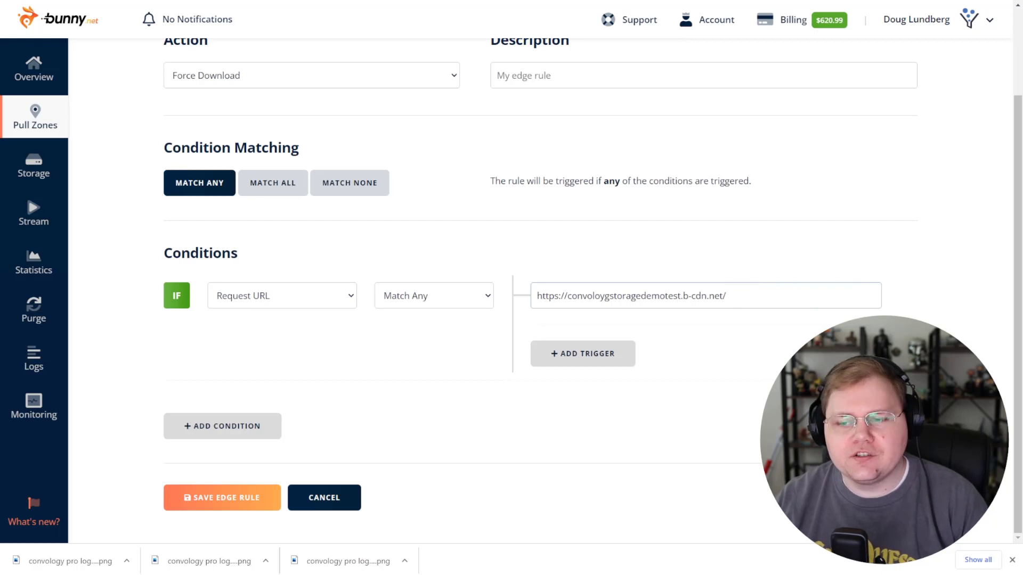
pyautogui.write('*')
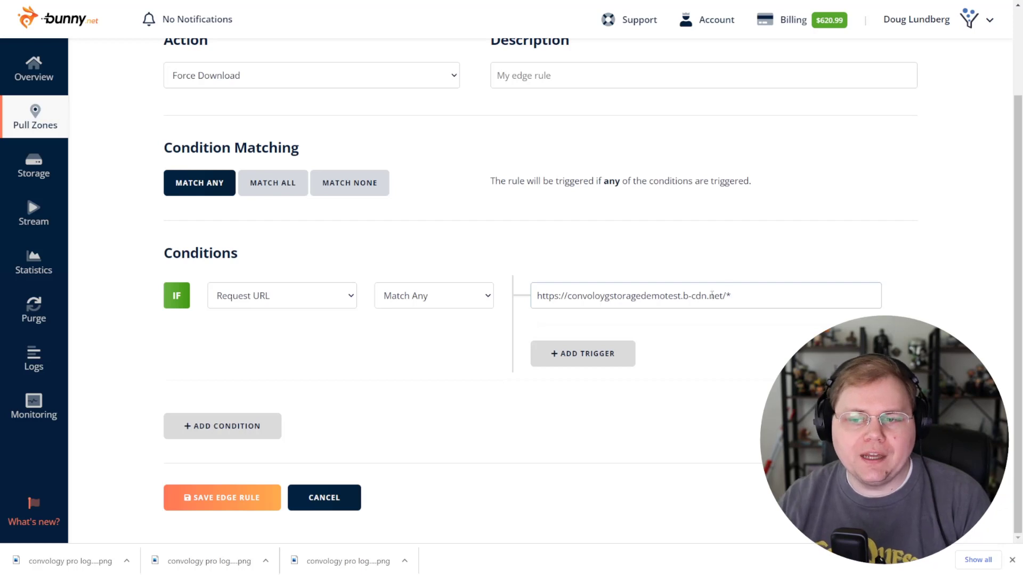
pyautogui.click(212, 498)
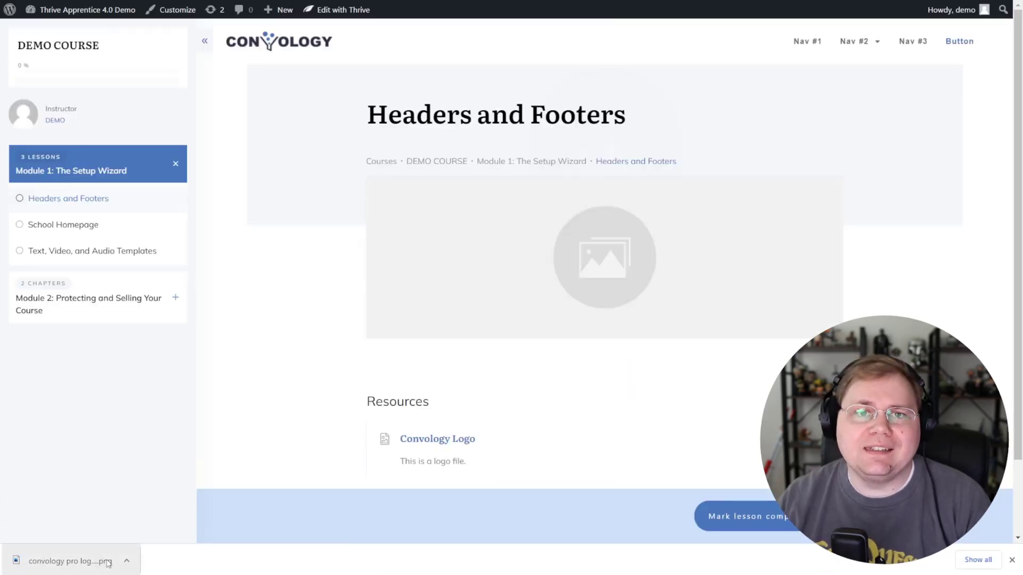
# Step: Download the Convology Logo resource from the lesson page, then switch back to bunny.net
pyautogui.click(660, 455)
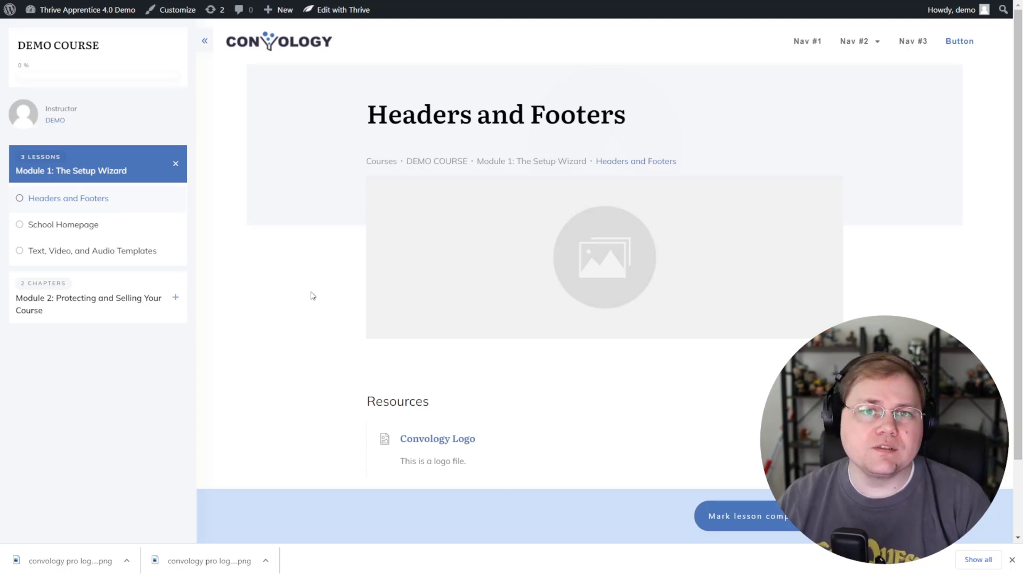
pyautogui.hotkey('ctrl', 'Tab')
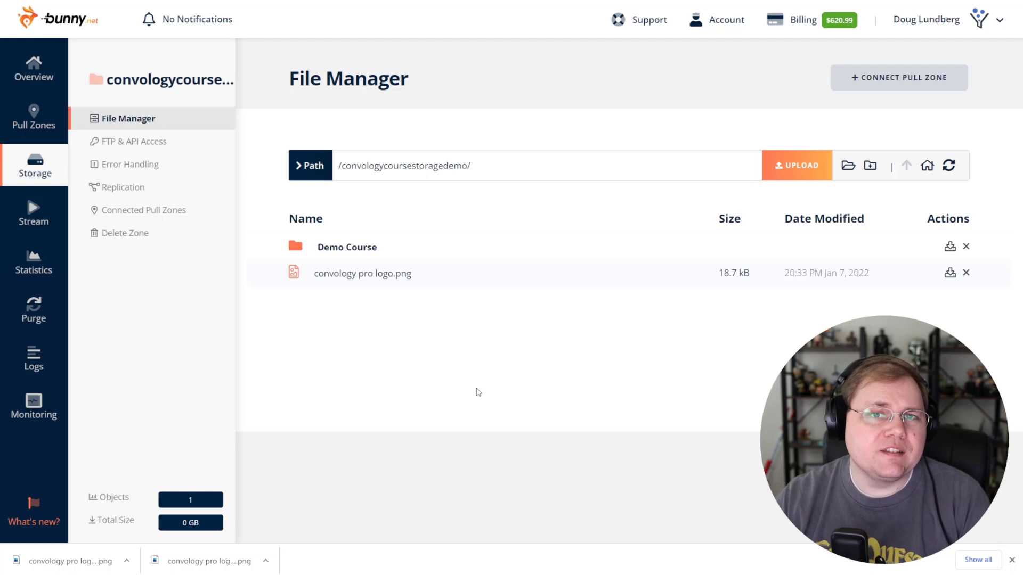